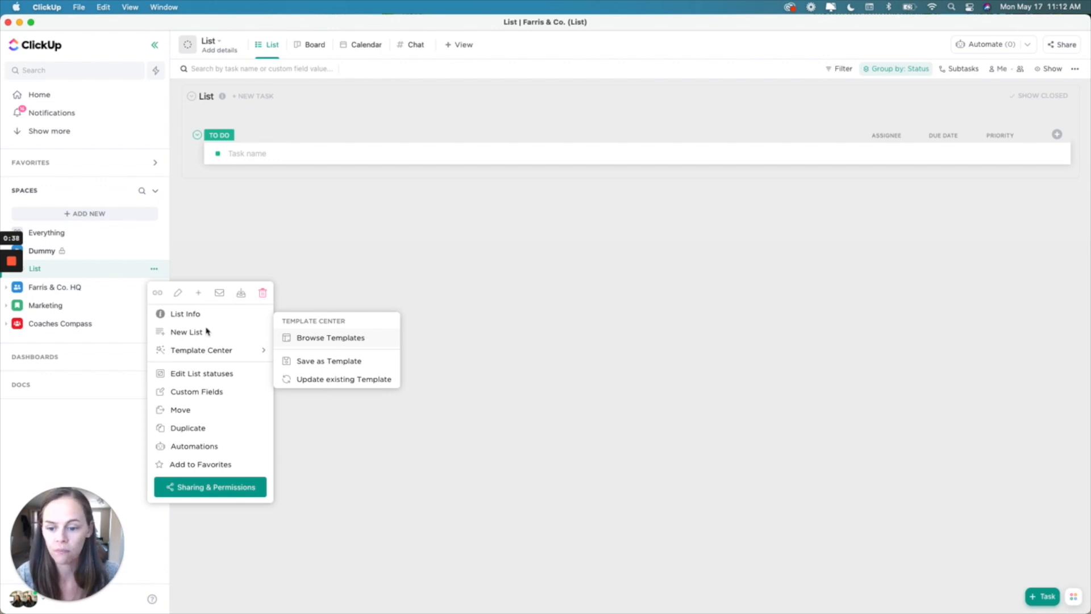
# Choose the Onboarding Form (All) list template from the Farris & Co. templates to use it.
pyautogui.click(328, 341)
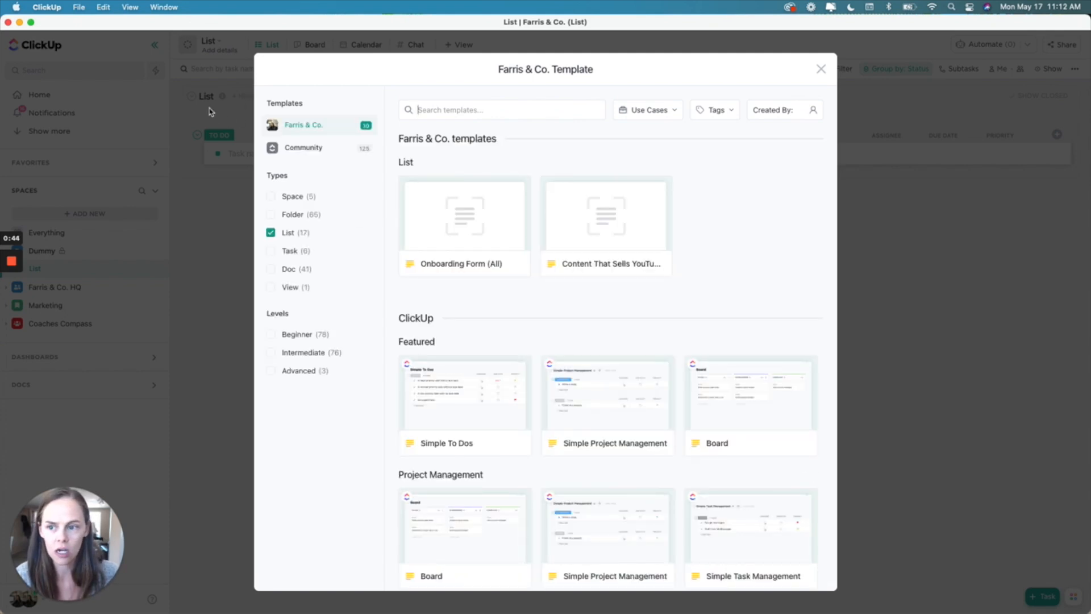
pyautogui.moveTo(506, 263)
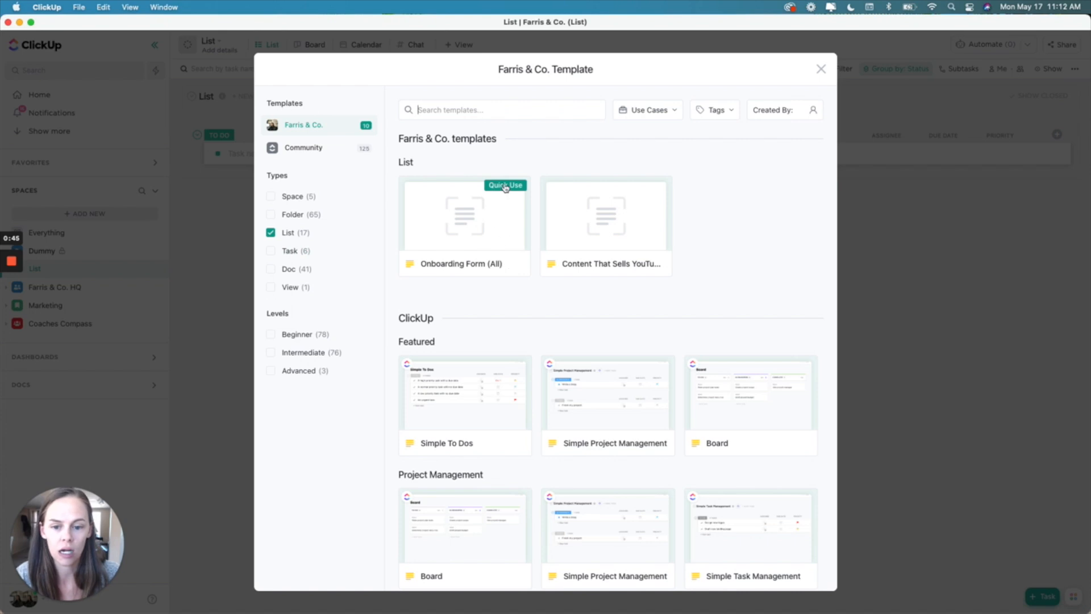
pyautogui.click(464, 230)
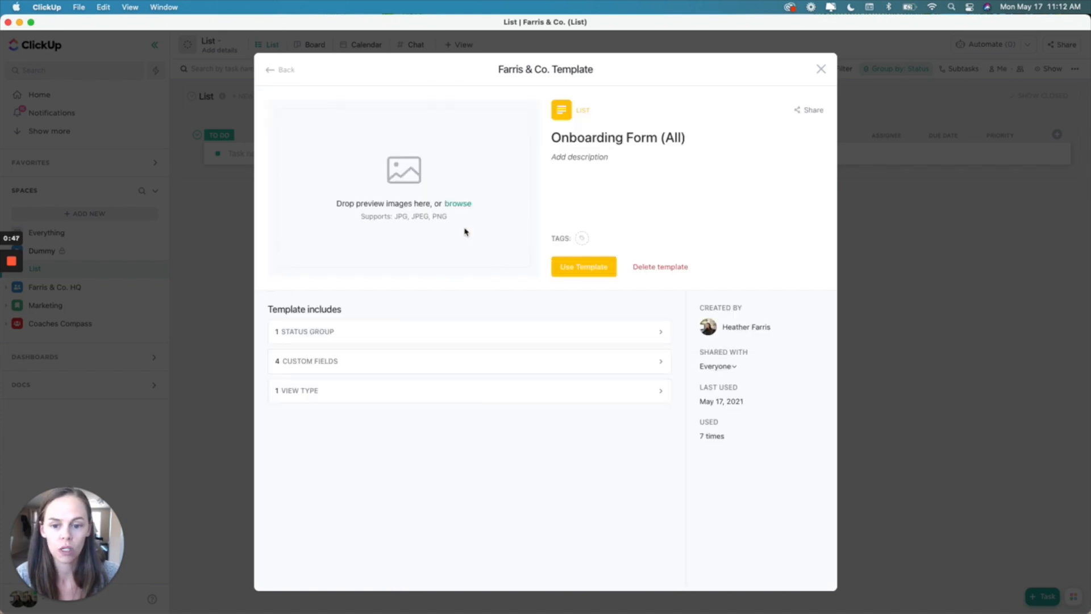
pyautogui.click(573, 267)
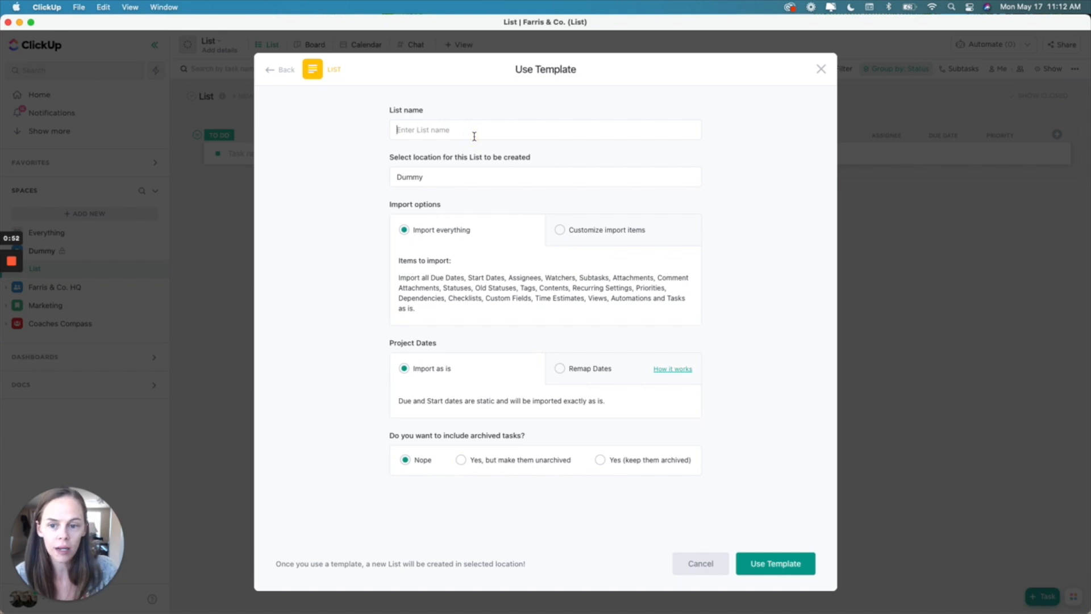
# Name the new list Client Name and create it from the template in the Dummy space with everything imported.
pyautogui.write('Client Name')
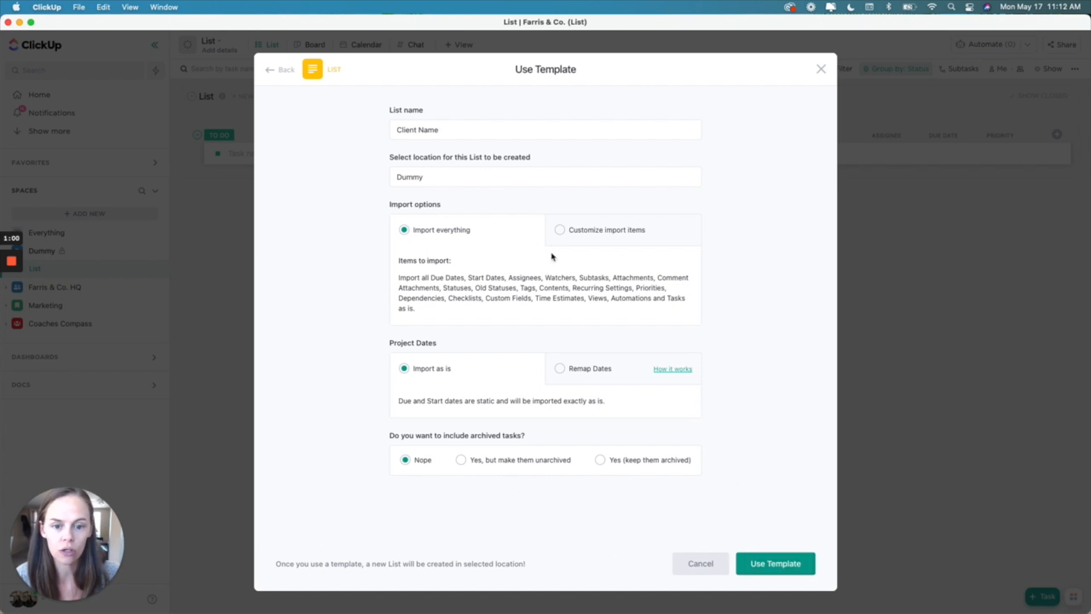
pyautogui.click(559, 230)
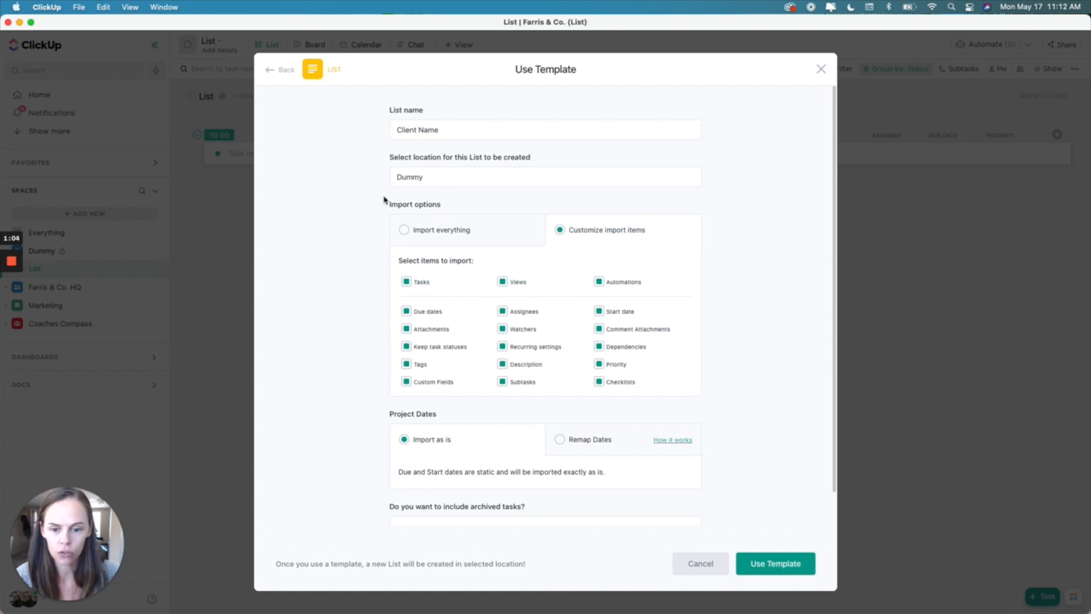
pyautogui.click(404, 232)
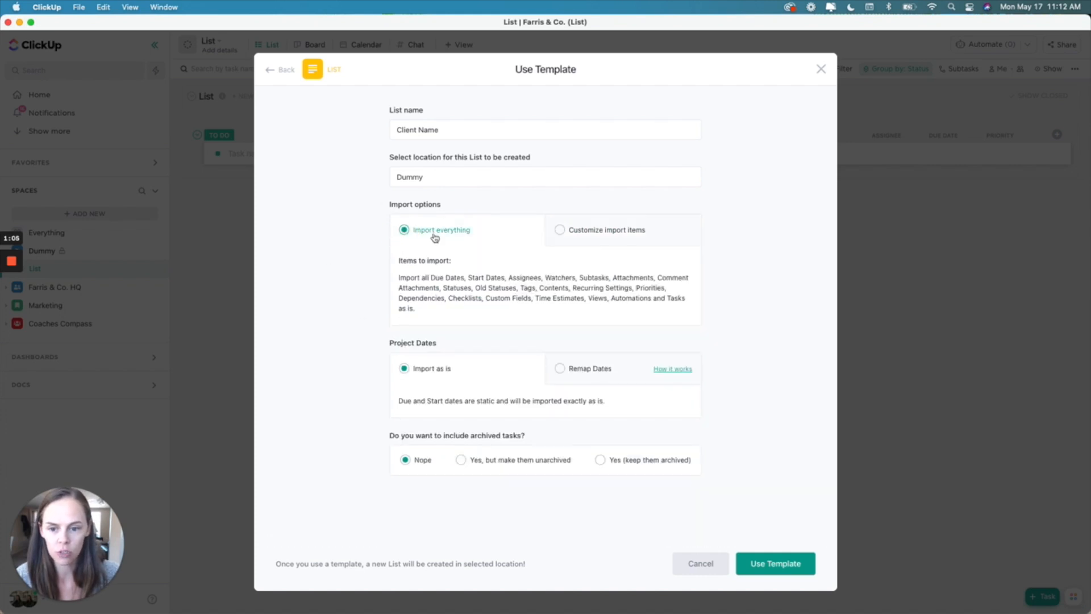
pyautogui.click(774, 566)
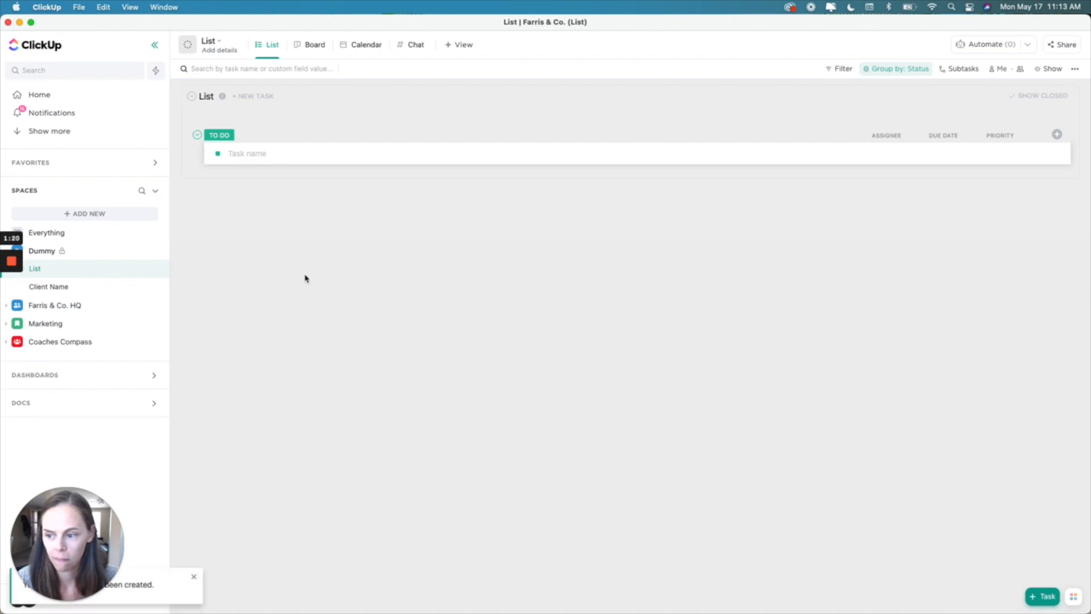
# Add an Embed view with the copied Google Sheets link to the Client Name list and load the public file.
pyautogui.click(51, 290)
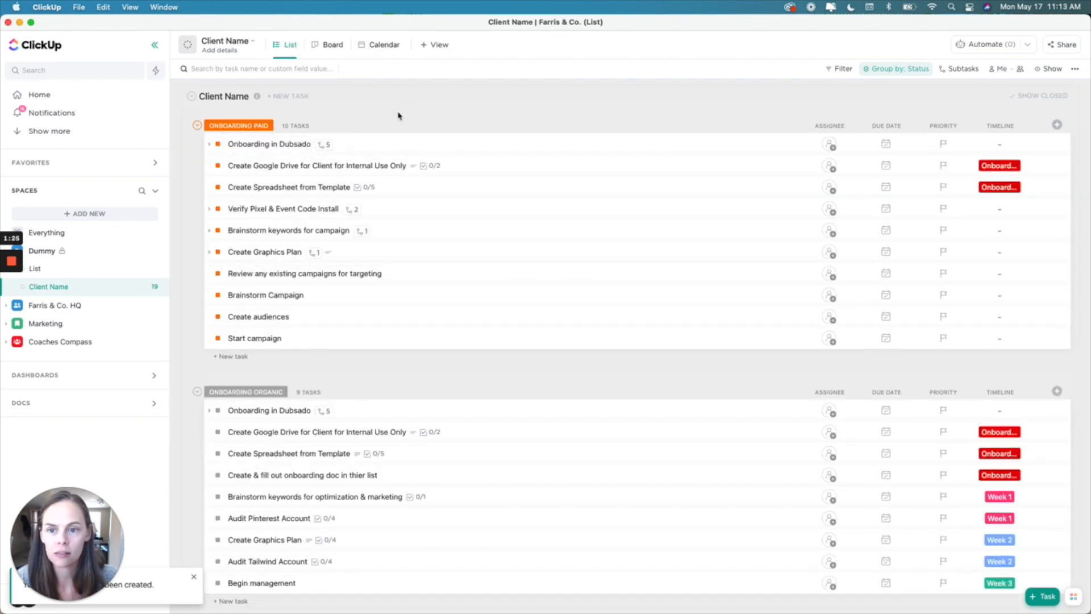
pyautogui.click(341, 45)
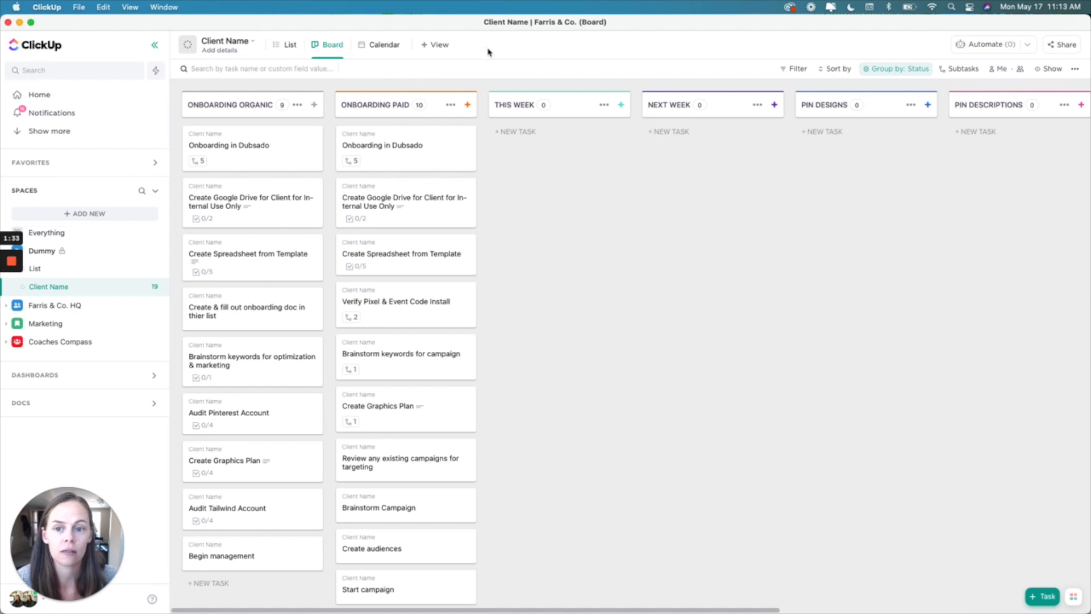
pyautogui.click(433, 47)
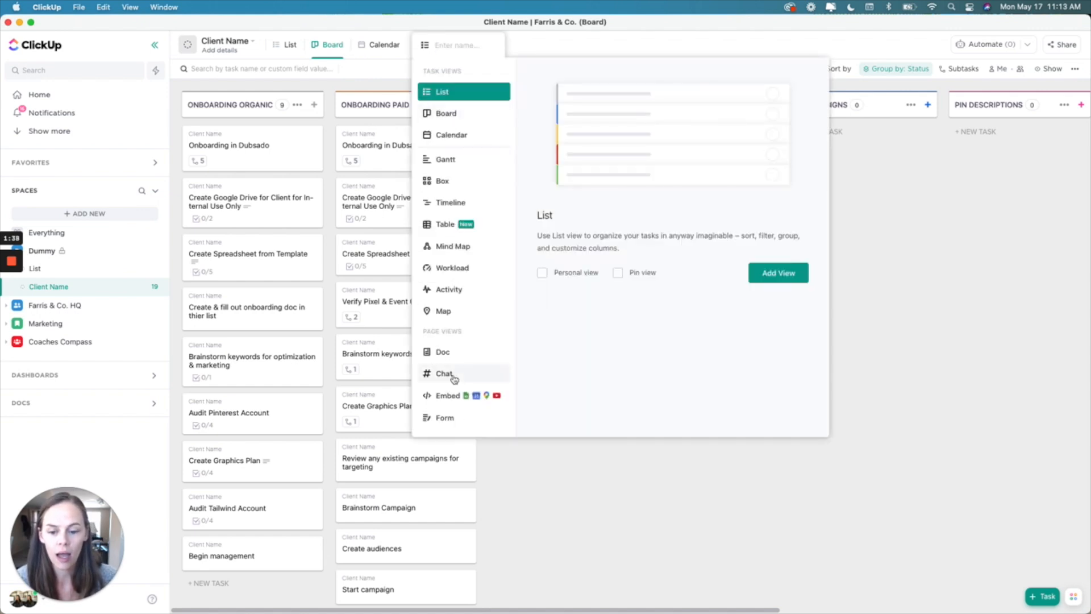
pyautogui.click(454, 396)
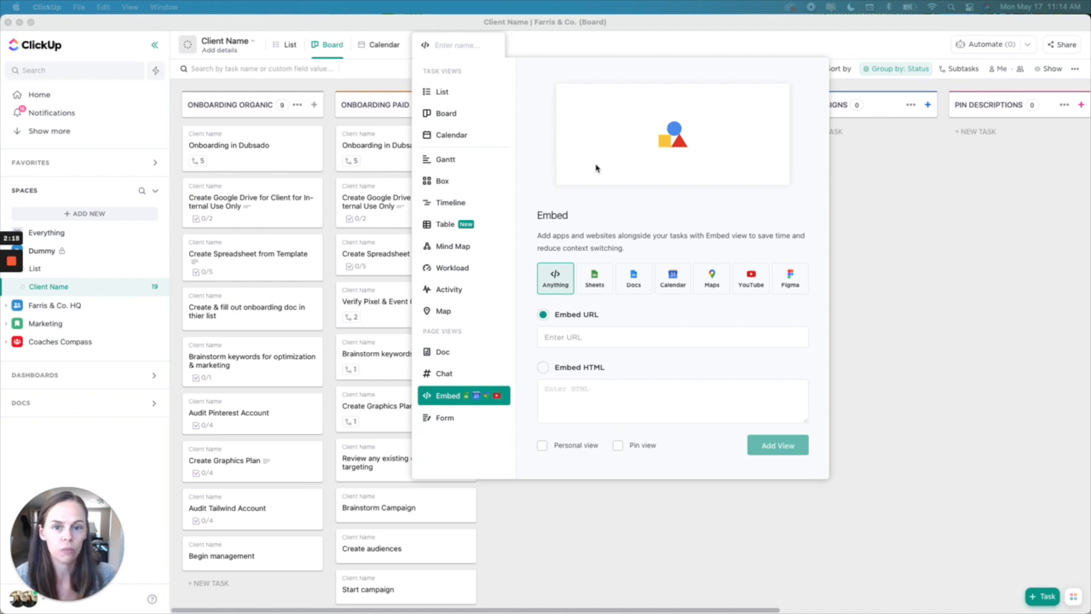
pyautogui.click(618, 338)
pyautogui.press('super+v')
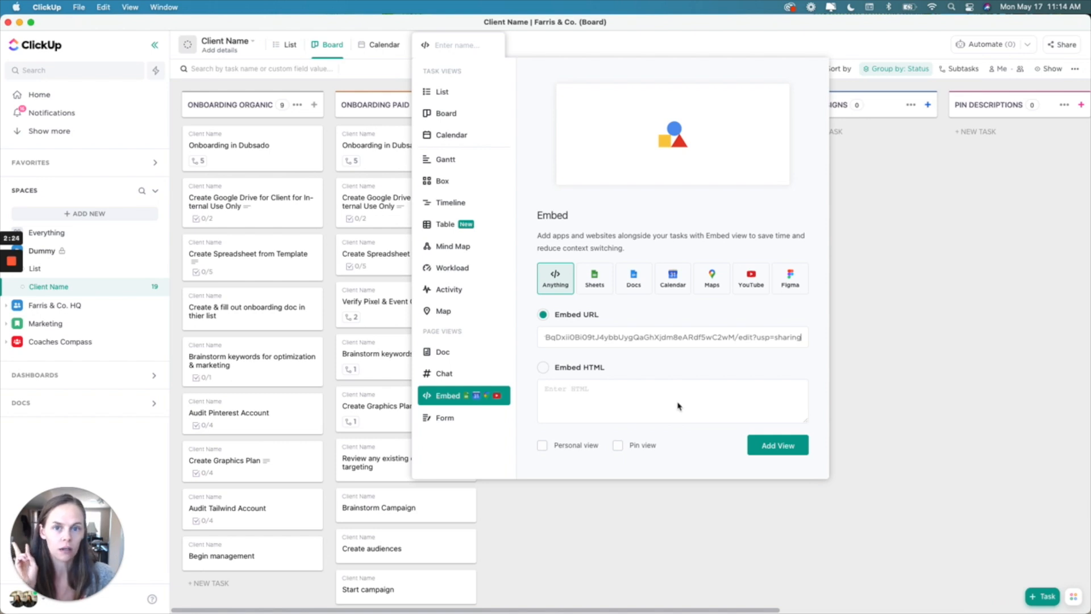
pyautogui.click(782, 445)
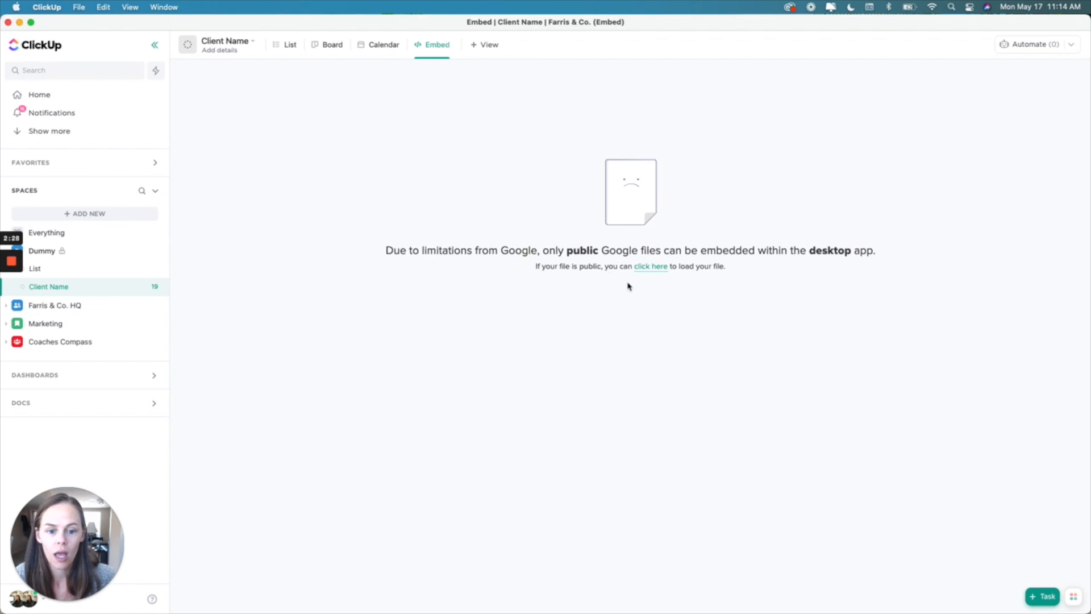
pyautogui.click(645, 267)
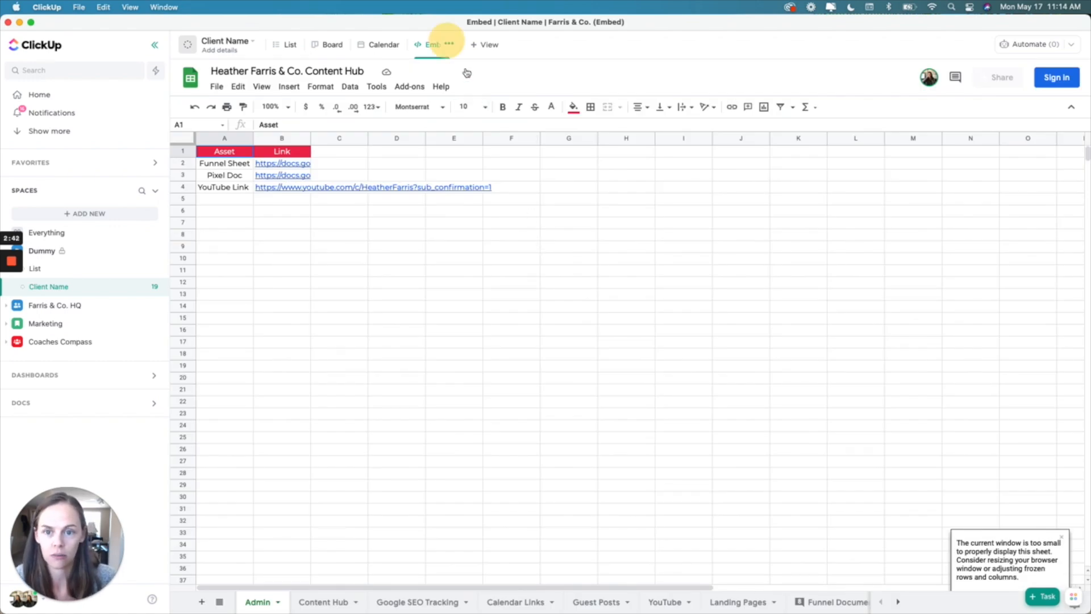
# Rename the Embed view with the spreadsheet owner's first name in possessive form.
pyautogui.click(449, 44)
pyautogui.click(489, 75)
pyautogui.press('BackSpace')
pyautogui.press('BackSpace')
pyautogui.press('BackSpace')
pyautogui.press('BackSpace')
pyautogui.press('BackSpace')
pyautogui.write("Heather's")
pyautogui.press('Return')
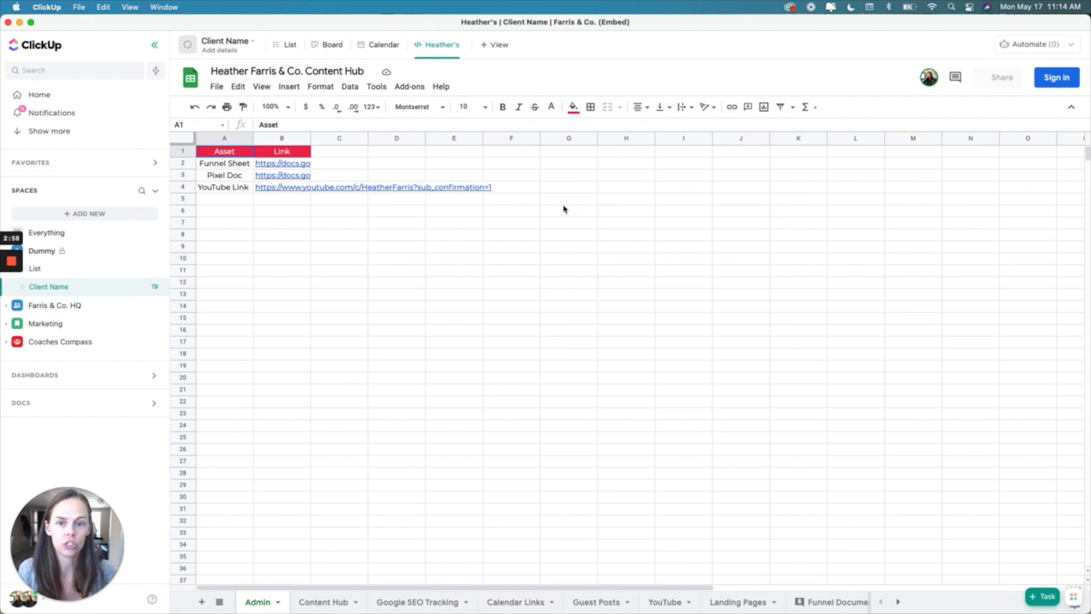
# Add a Chat view to the Client Name list and activate its comment box.
pyautogui.click(496, 44)
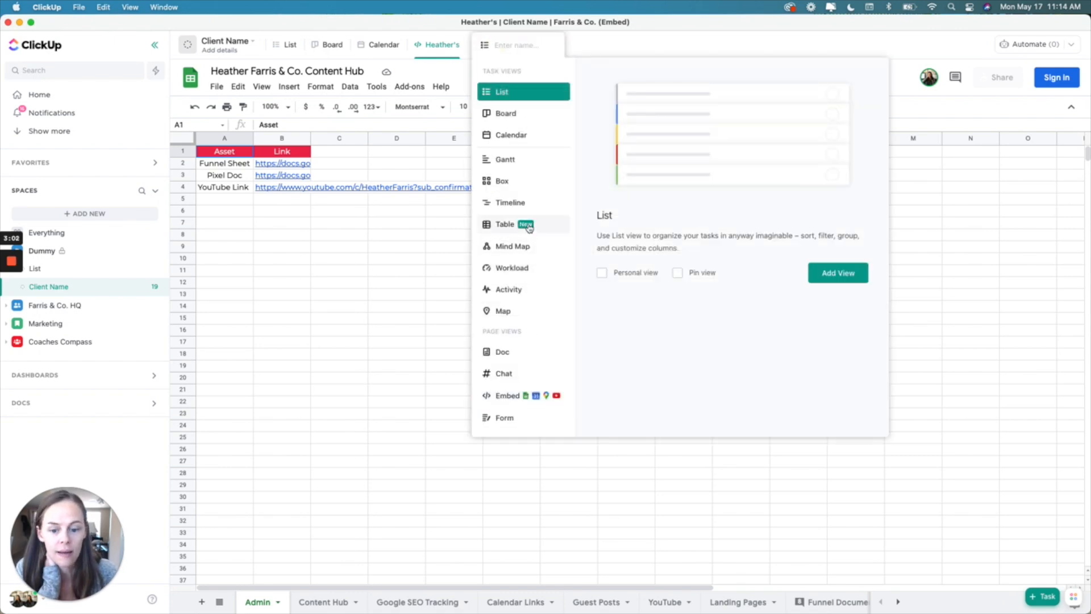
pyautogui.click(515, 374)
pyautogui.click(839, 273)
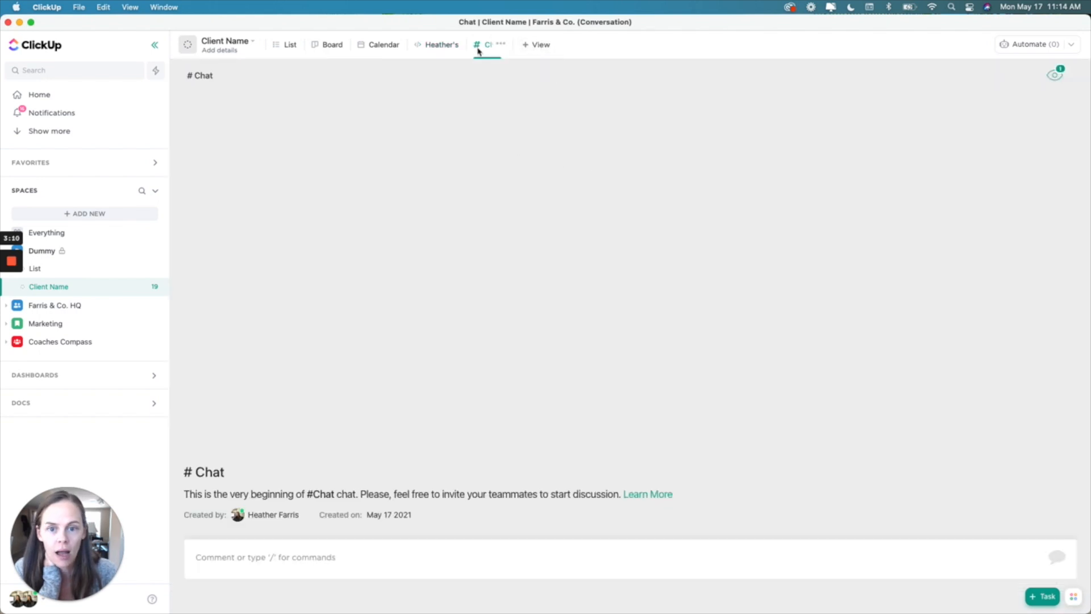
pyautogui.click(338, 556)
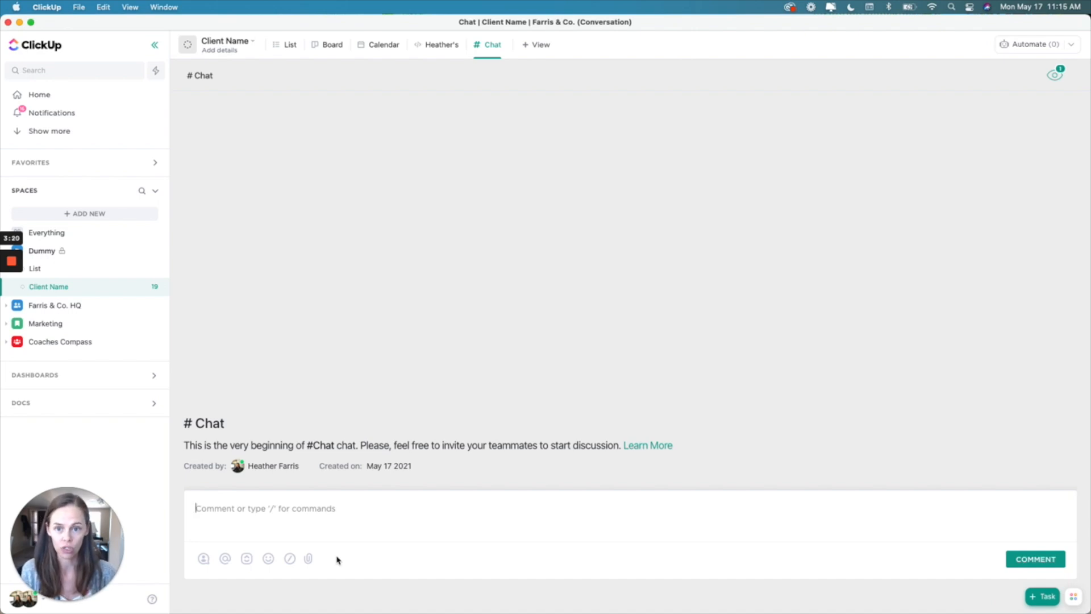
# Delete the Onboarding Paid status from the Client Name list's board and save the status changes.
pyautogui.click(322, 45)
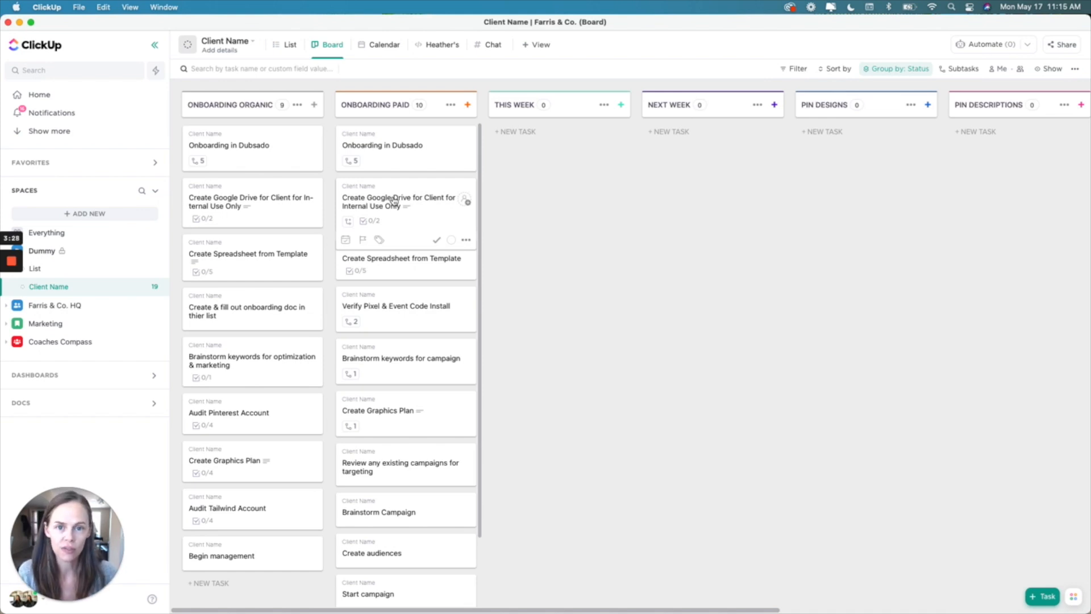
pyautogui.scroll(-2, 462, 195)
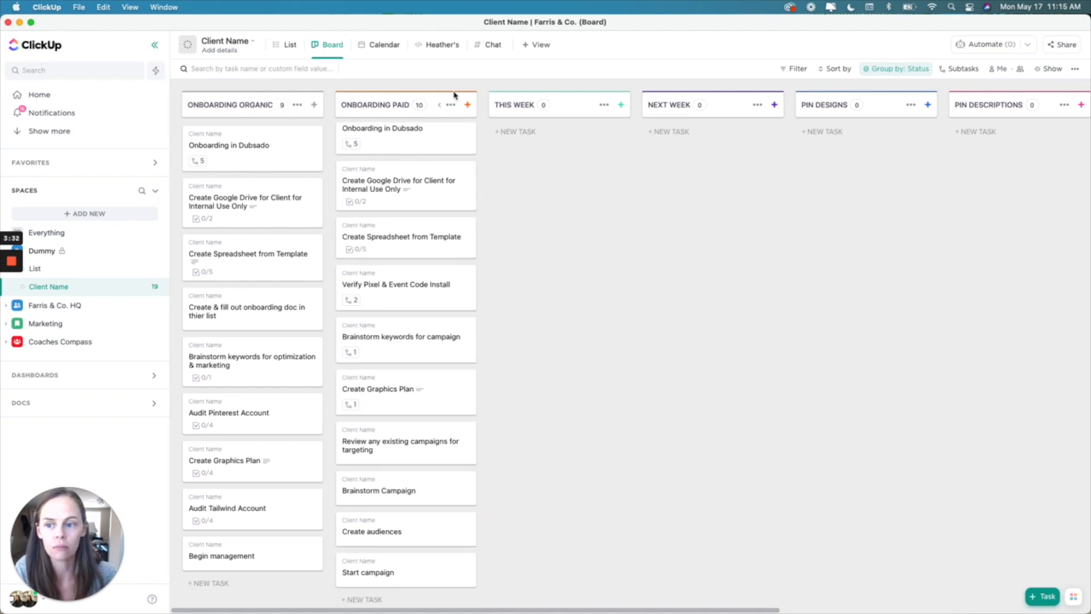
pyautogui.click(451, 105)
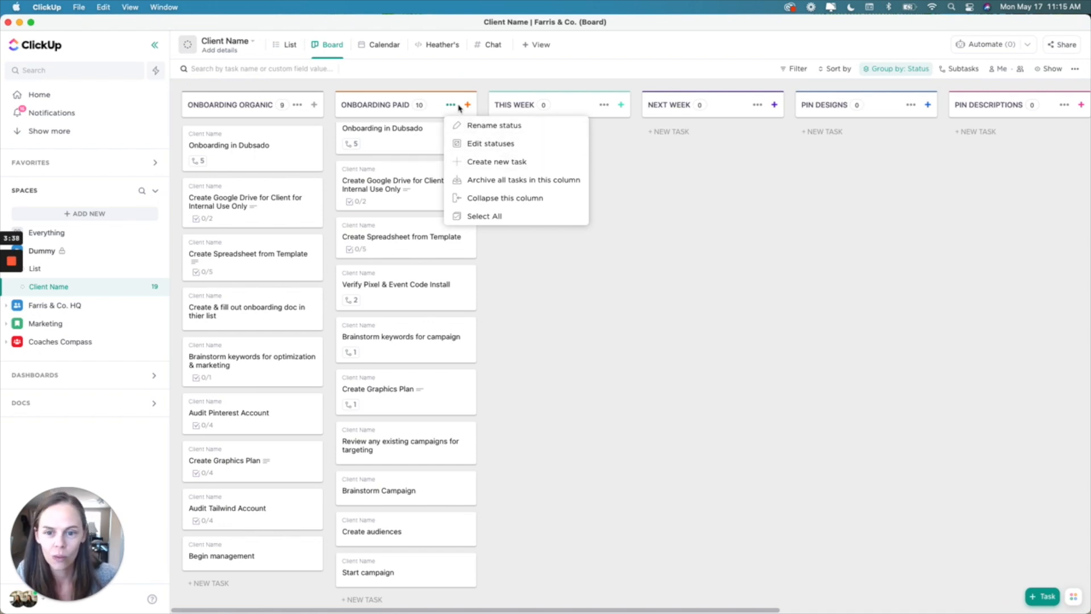
pyautogui.click(505, 144)
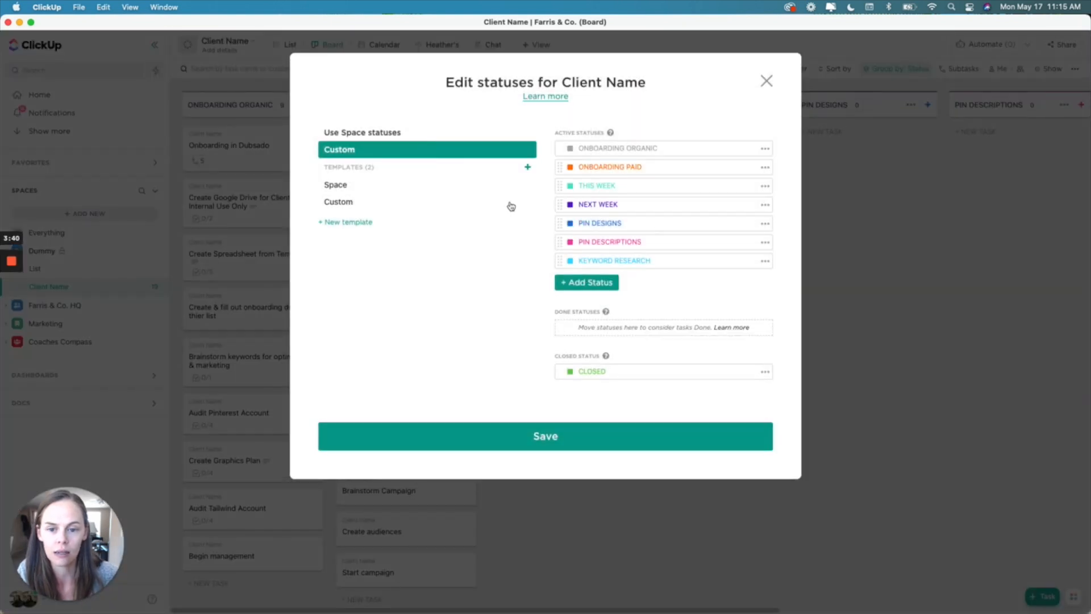
pyautogui.click(765, 168)
pyautogui.click(803, 226)
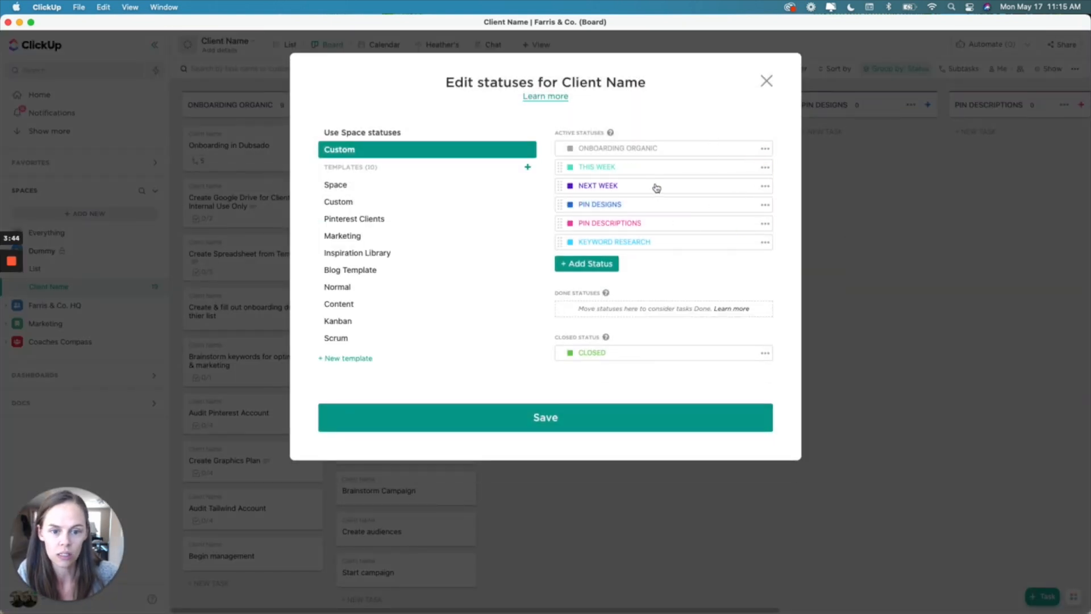
pyautogui.click(574, 421)
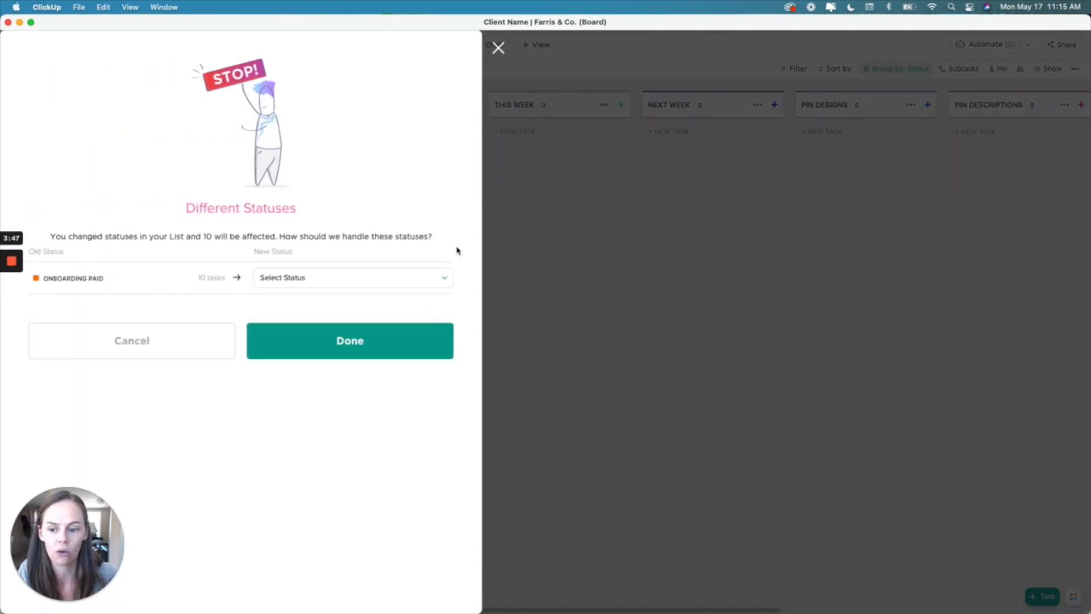
# Map the tasks of the deleted Onboarding Paid status to Closed and apply the change.
pyautogui.click(346, 278)
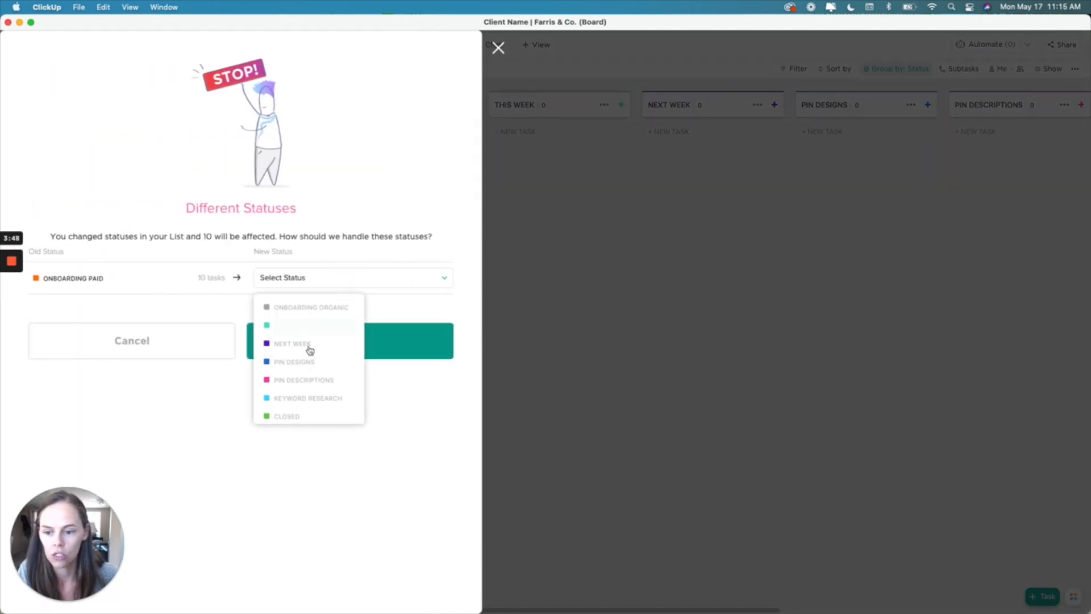
pyautogui.click(304, 414)
pyautogui.click(402, 351)
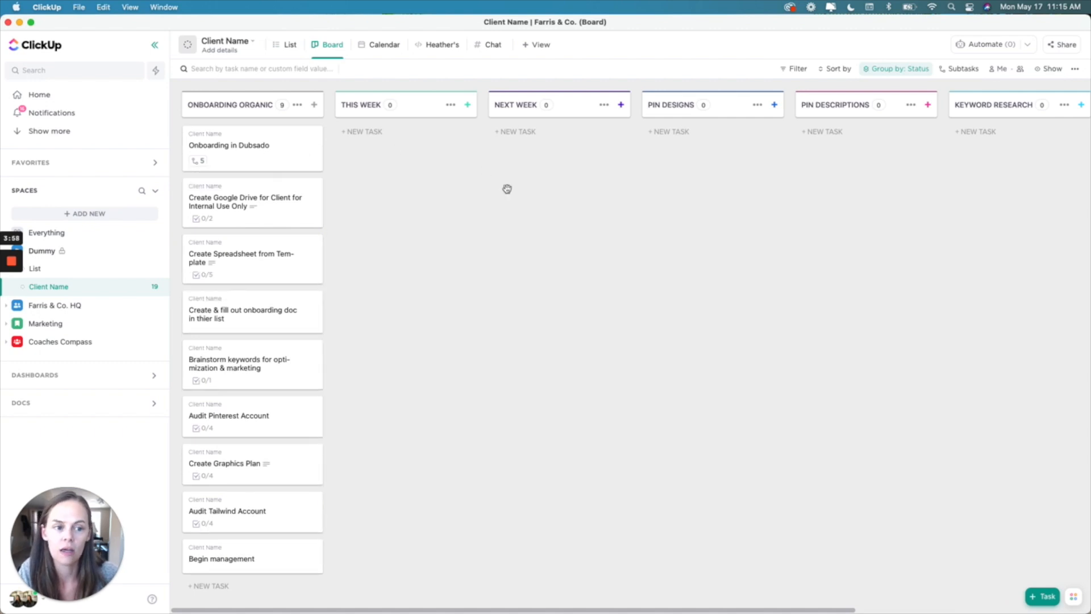
# Add a task named "Recurring tasks" to the This Week column of the board.
pyautogui.hscroll(3, 557, 213)
pyautogui.hscroll(-3, 557, 214)
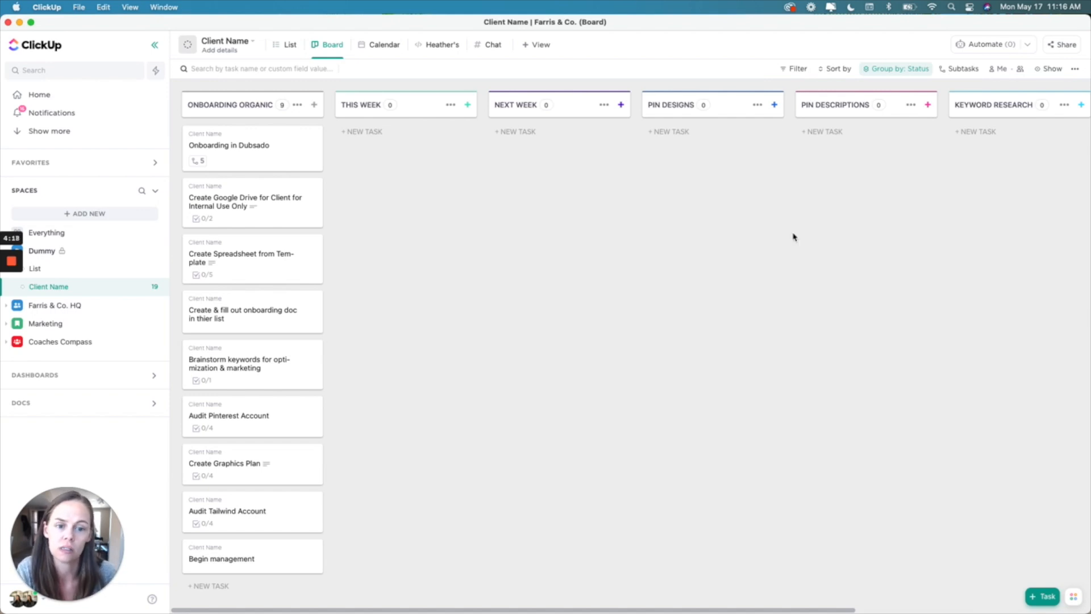
pyautogui.hscroll(5, 792, 236)
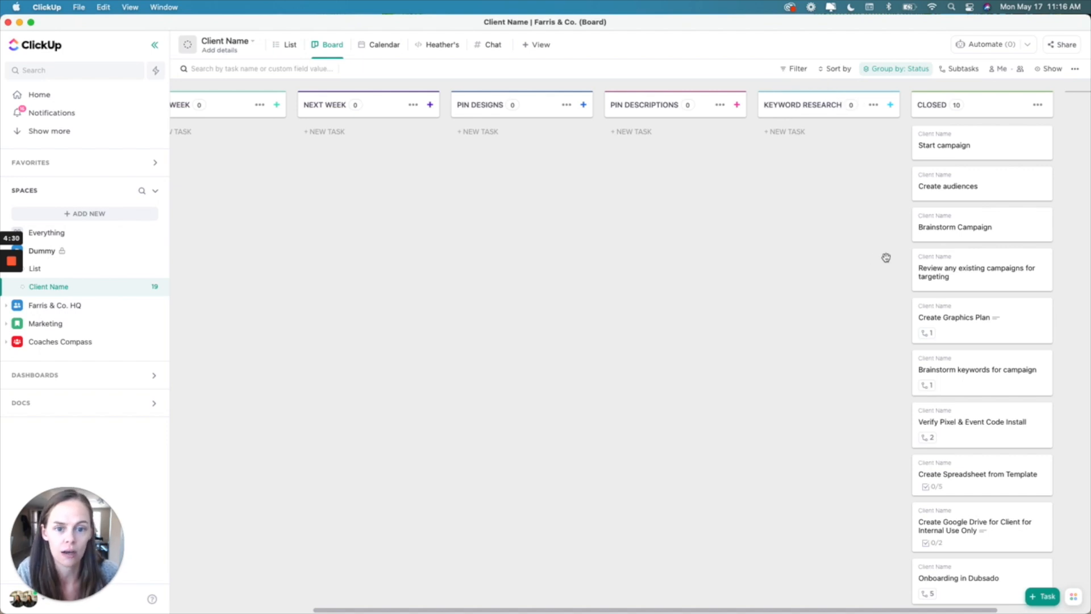
pyautogui.hscroll(-5, 231, 241)
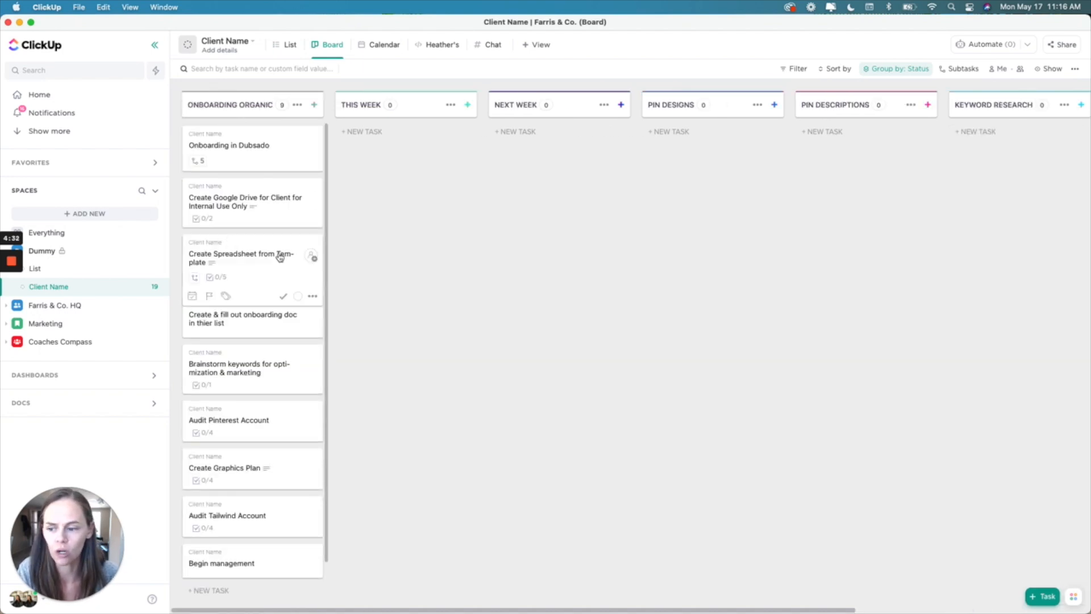
pyautogui.click(372, 133)
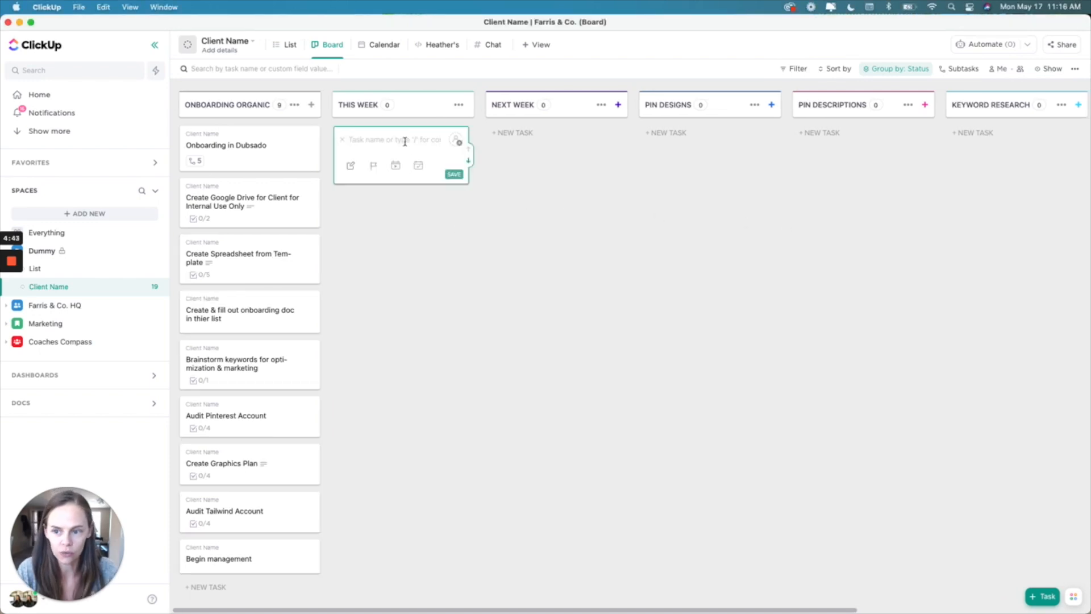
pyautogui.write('Recurring tasks')
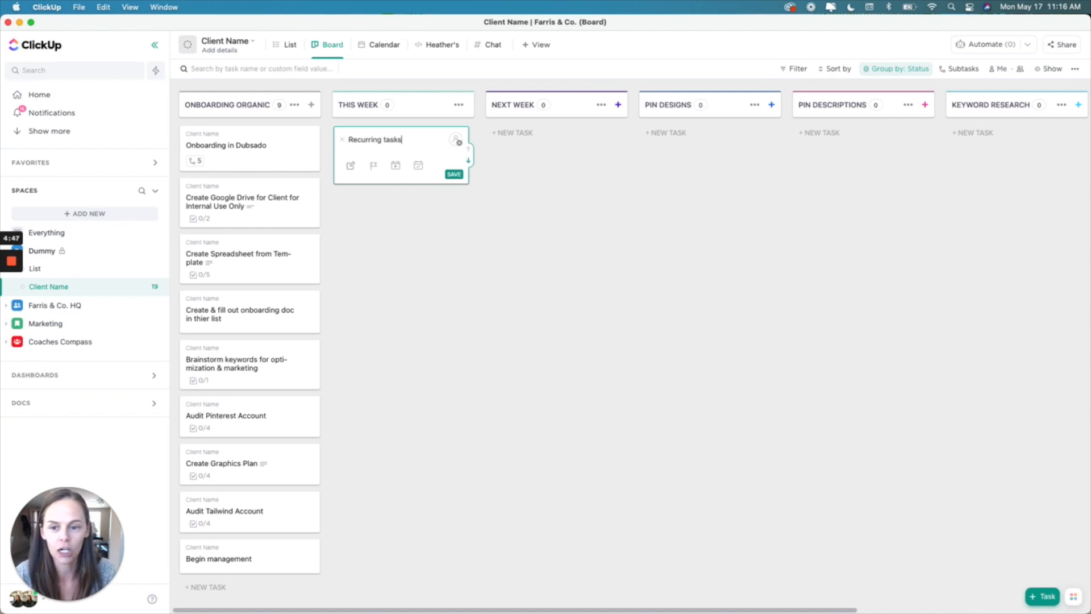
pyautogui.press('Return')
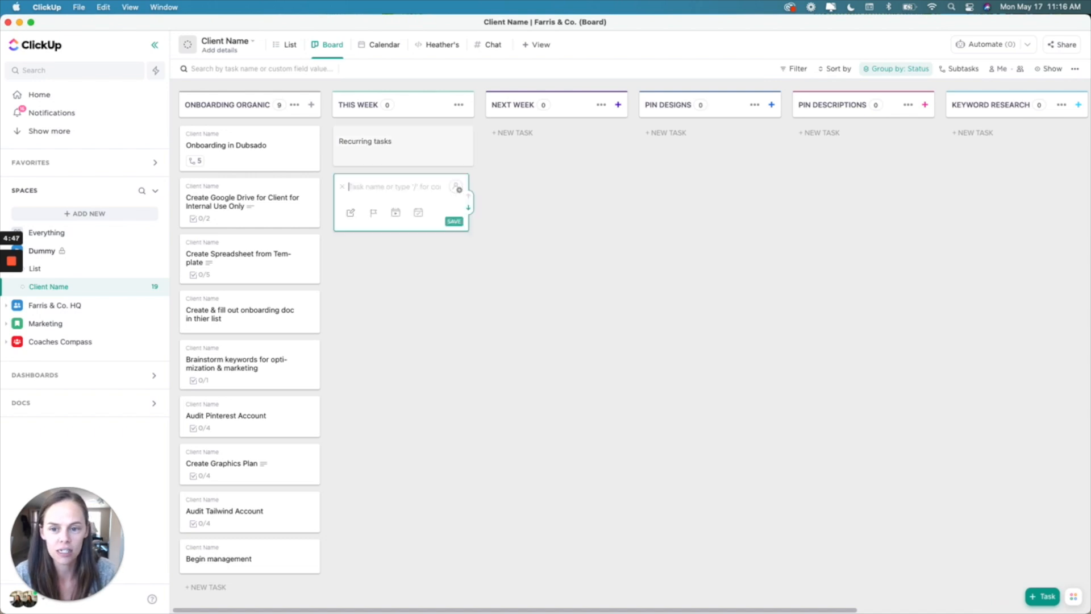
pyautogui.press('Escape')
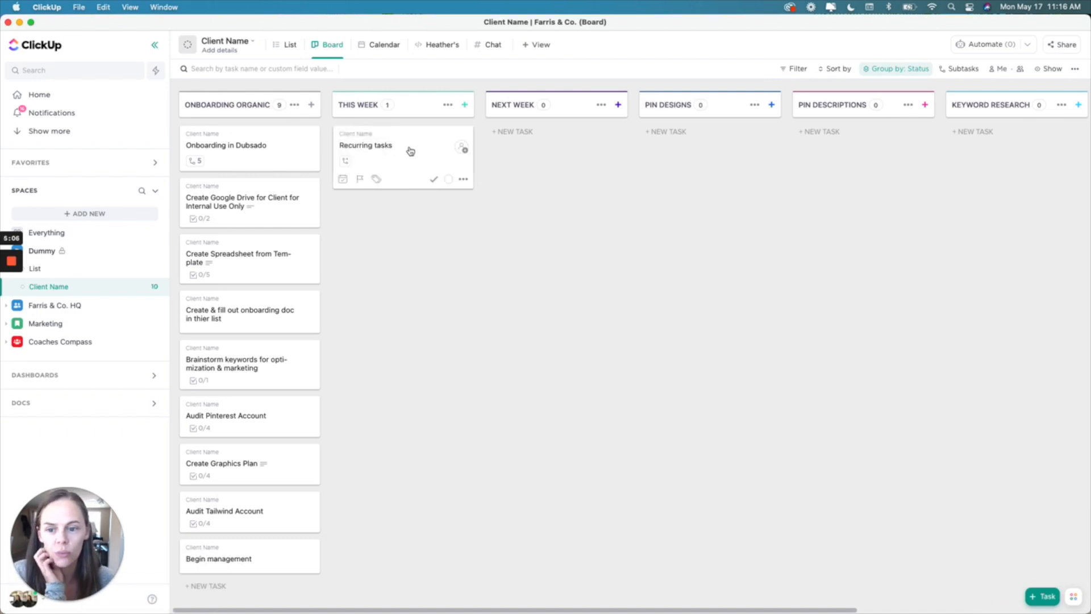
# Open the "Recurring tasks" task and make its due date recur monthly, on the same day each month.
pyautogui.click(384, 151)
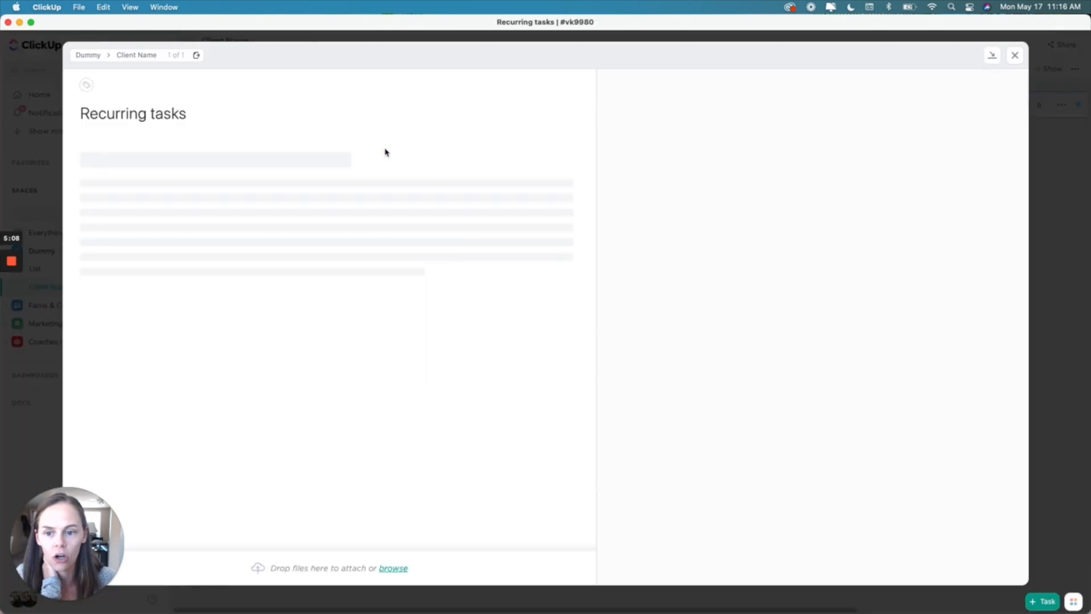
pyautogui.click(766, 92)
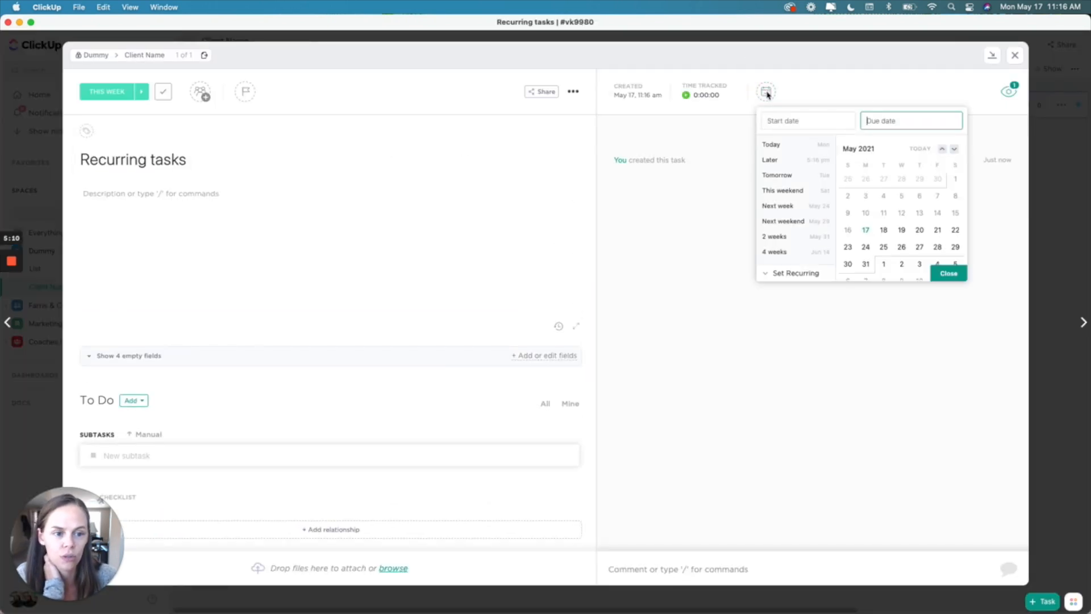
pyautogui.click(787, 274)
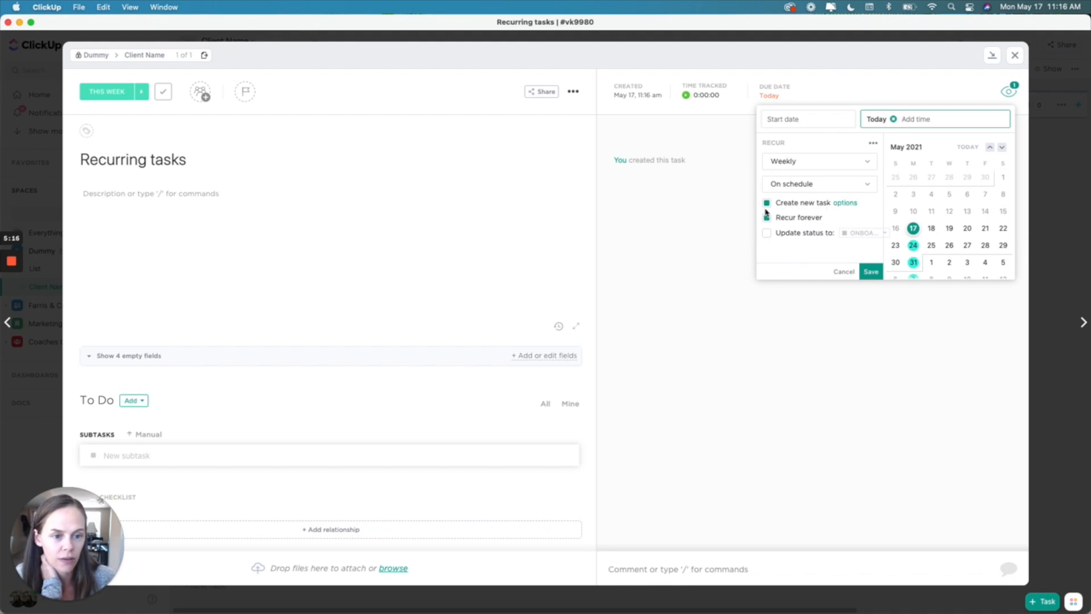
pyautogui.click(833, 163)
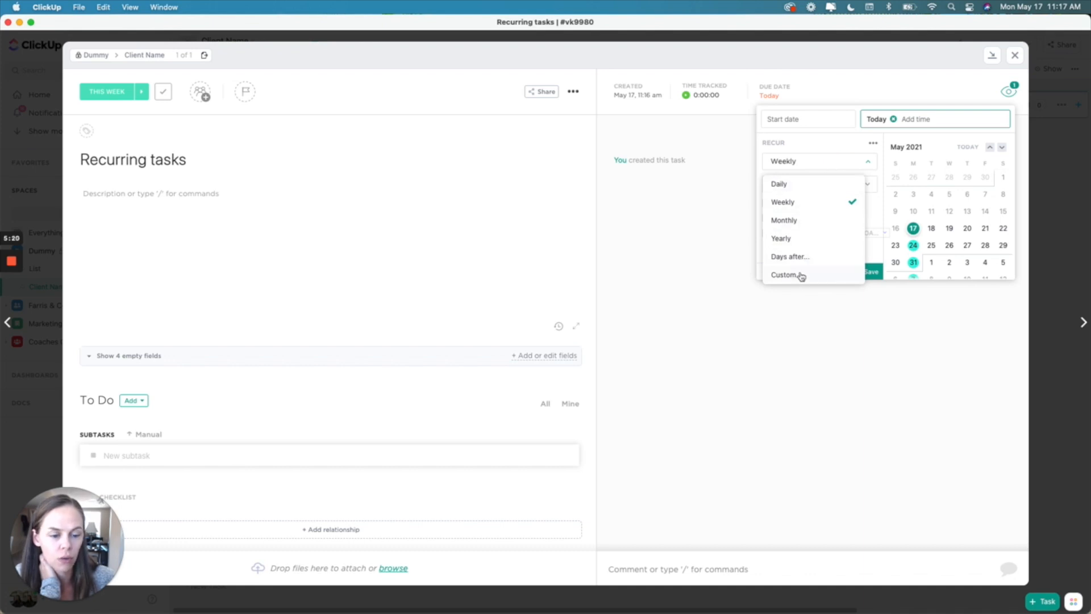
pyautogui.click(812, 220)
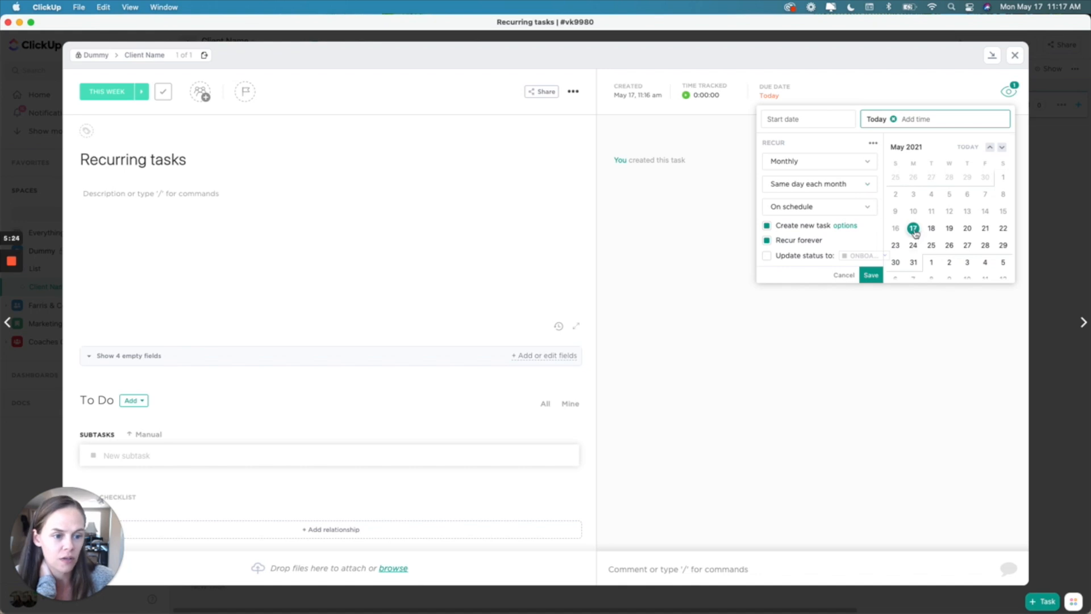
# Examine the recurrence trigger choices and the options for what each newly created recurring task includes.
pyautogui.click(819, 214)
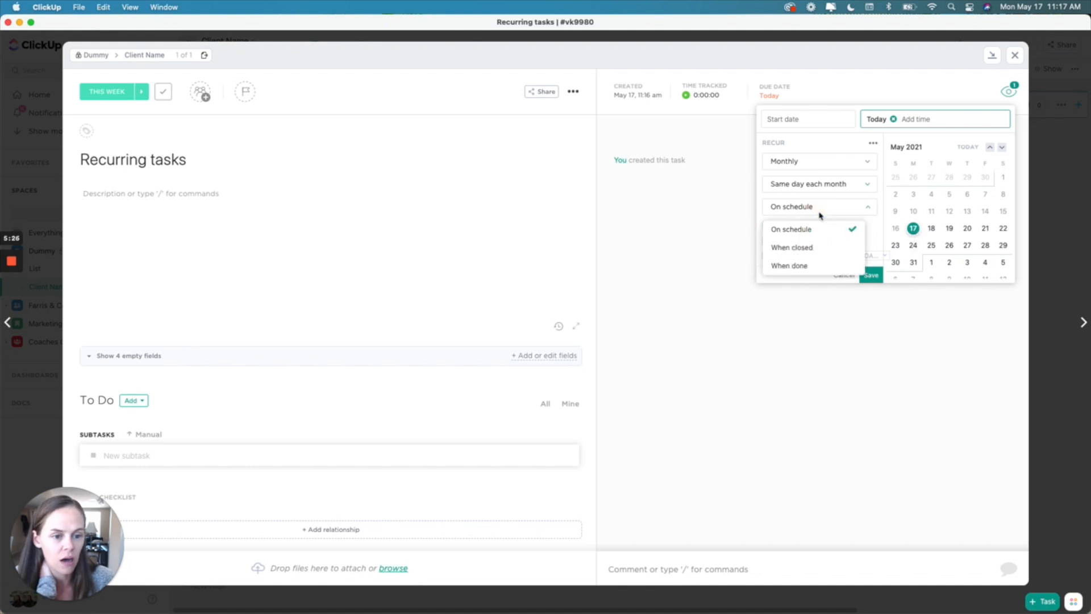
pyautogui.click(867, 208)
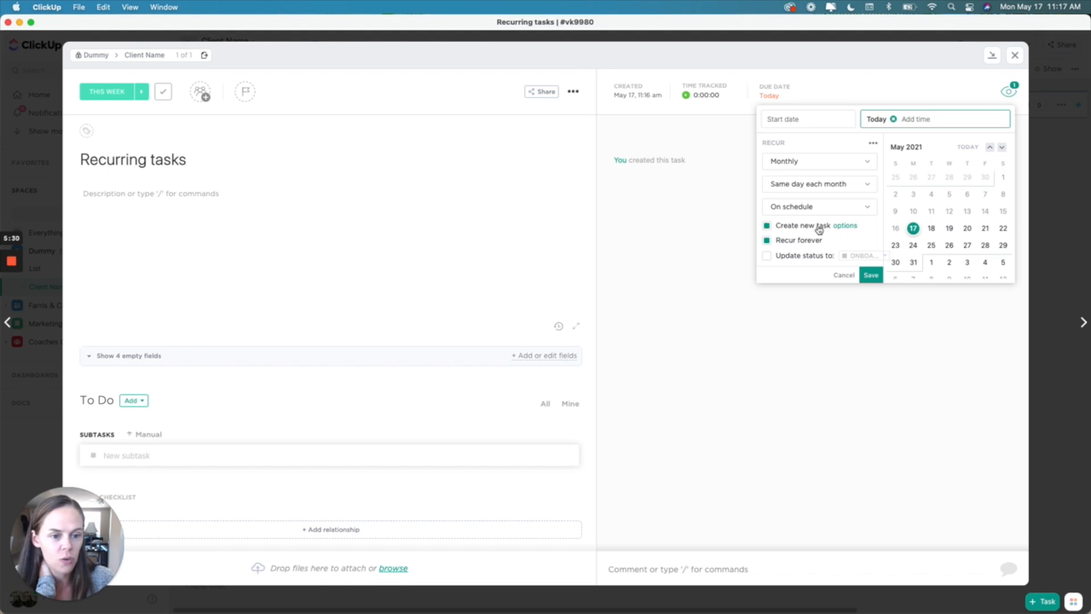
pyautogui.click(847, 226)
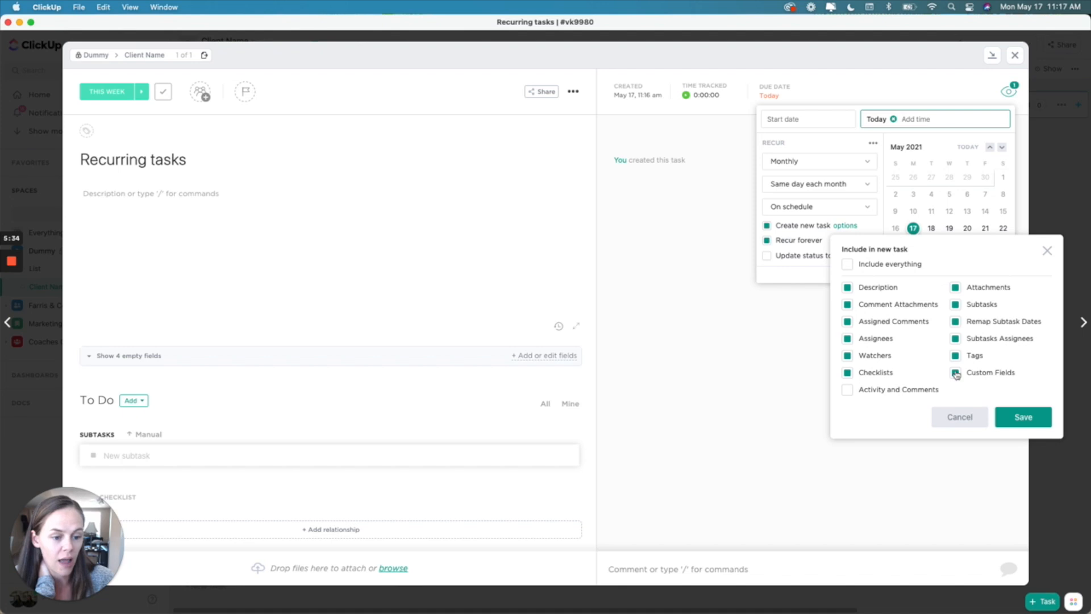
pyautogui.click(866, 226)
pyautogui.click(765, 226)
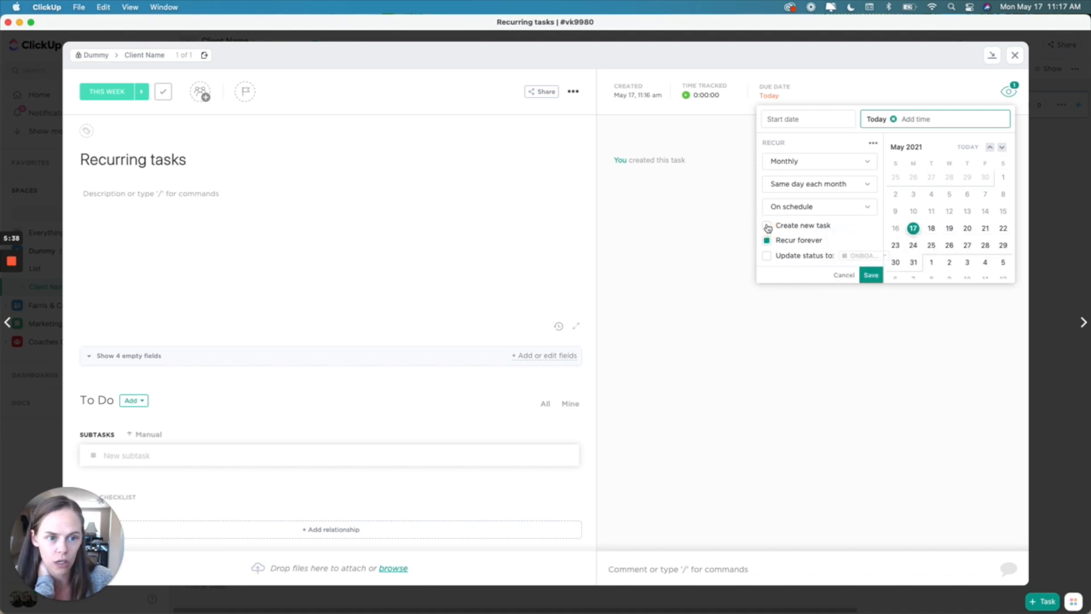
pyautogui.click(767, 227)
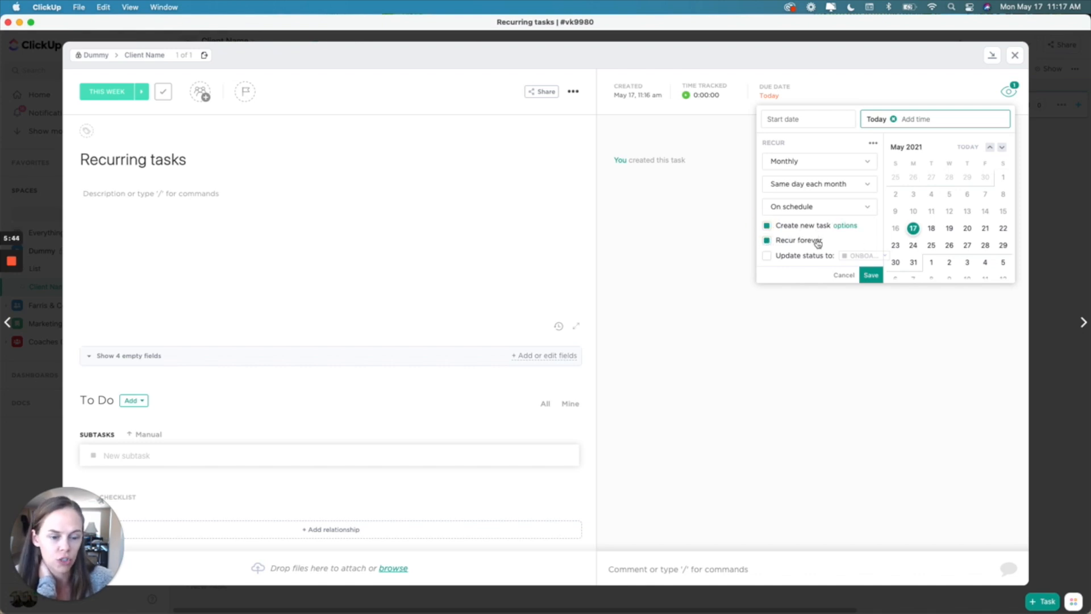
# Make the recurrence update the task's status to This Week, save it and close the task.
pyautogui.moveTo(791, 259)
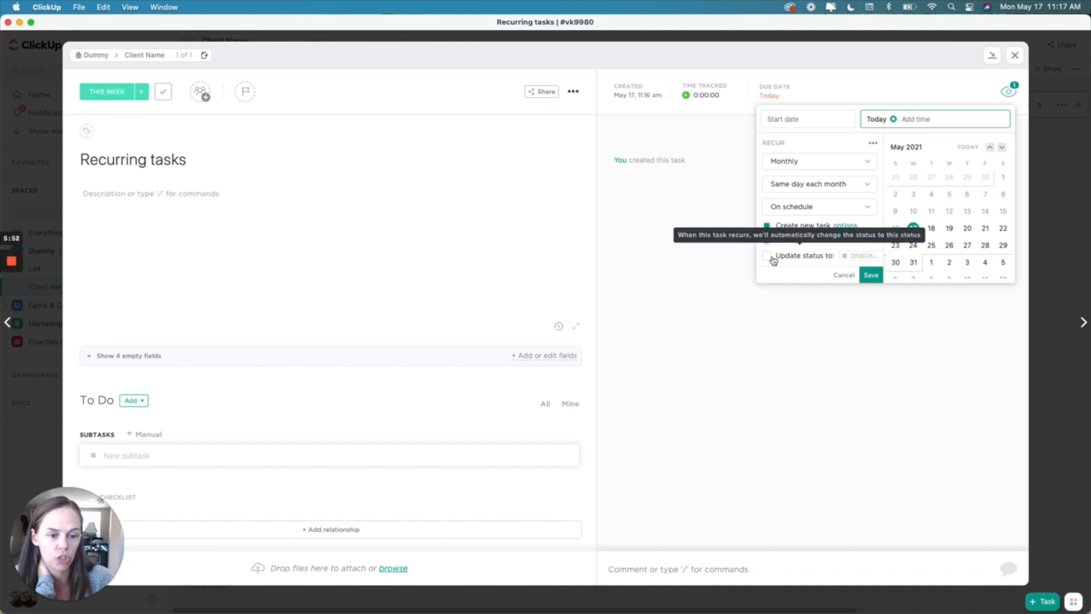
pyautogui.click(767, 257)
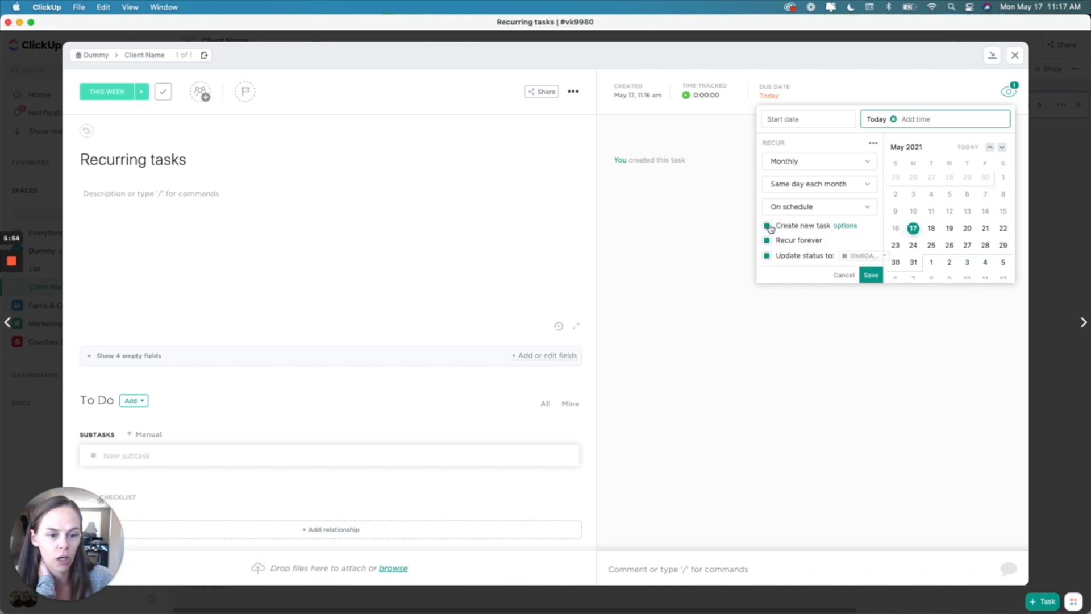
pyautogui.click(873, 259)
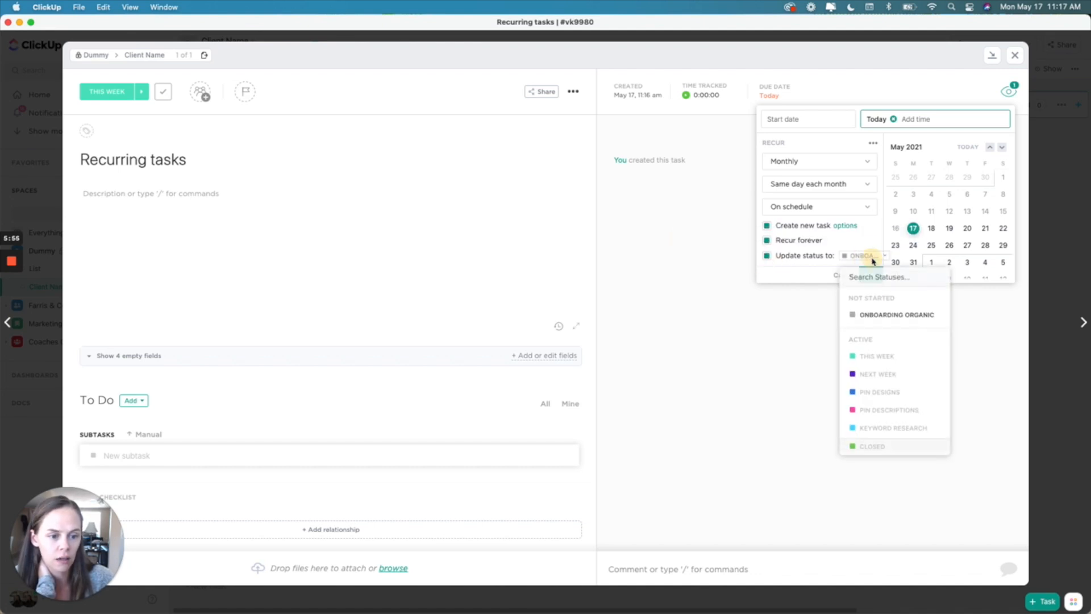
pyautogui.click(882, 356)
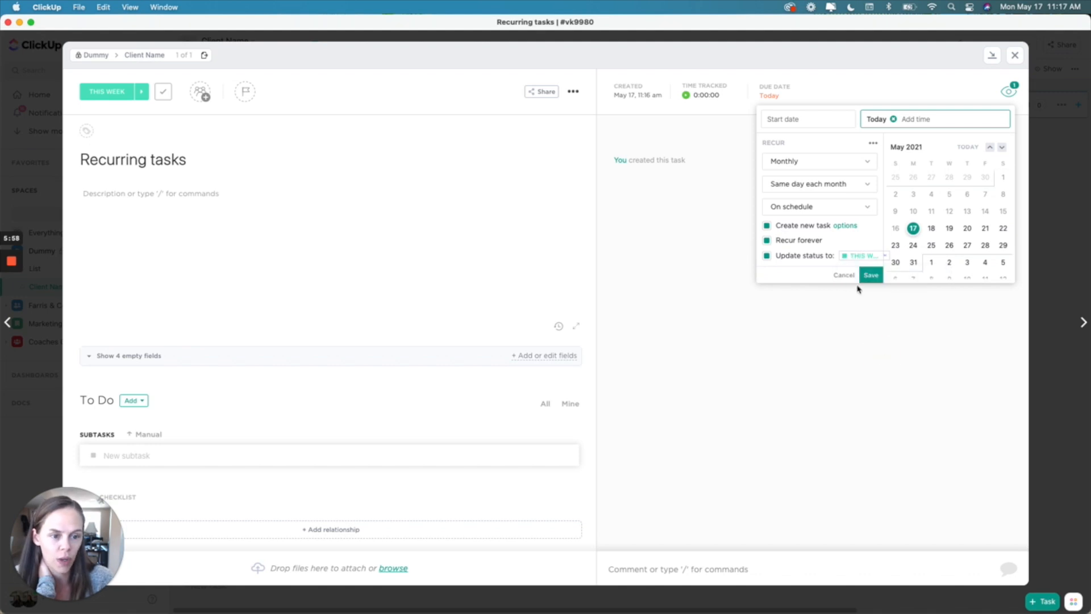
pyautogui.click(871, 277)
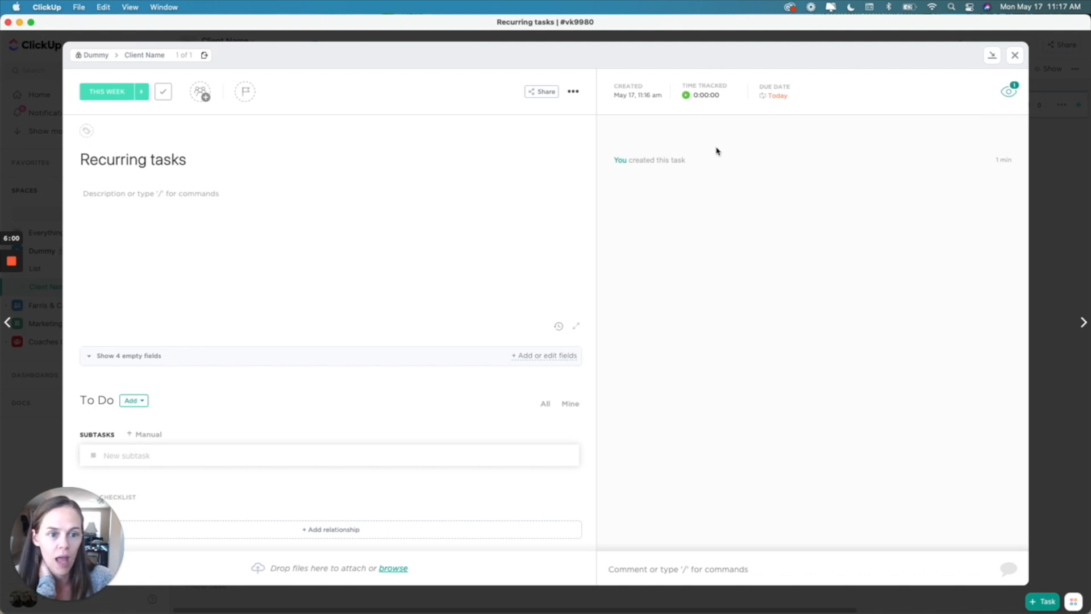
pyautogui.moveTo(765, 98)
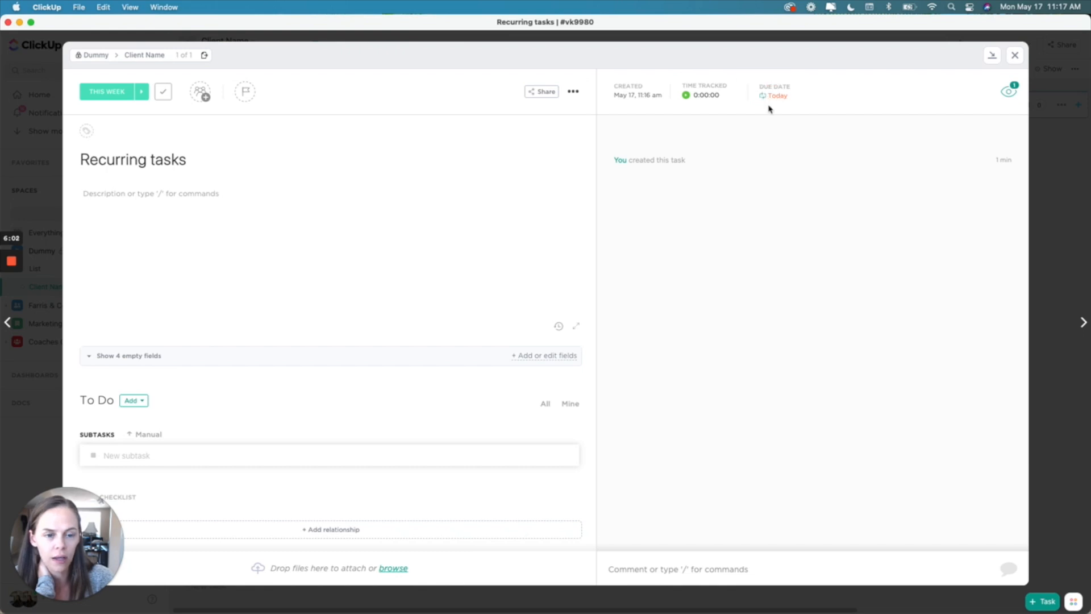
pyautogui.click(1014, 57)
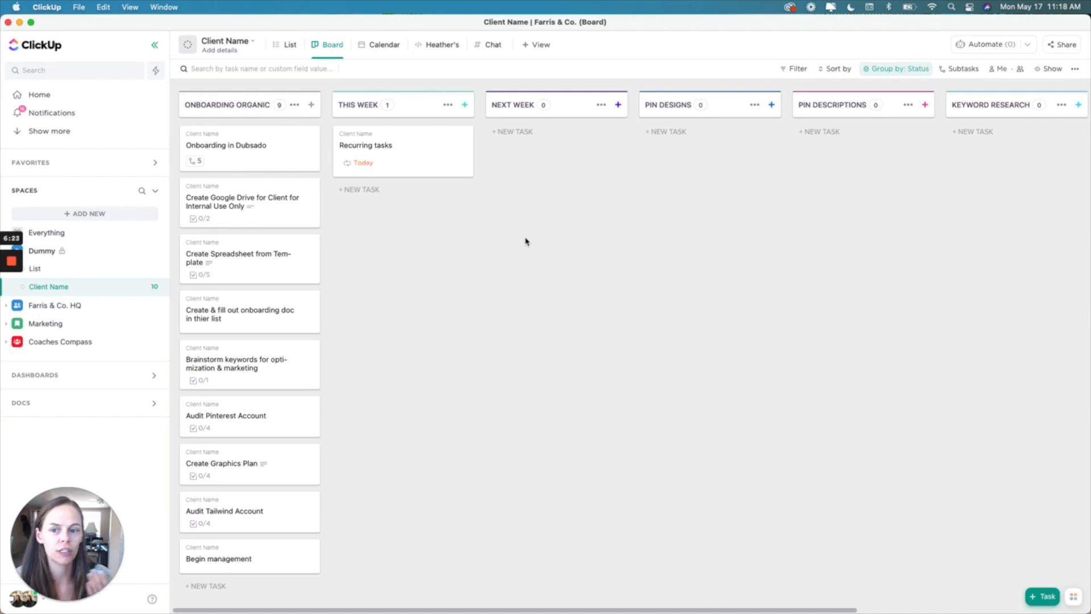
# Add a yellow active status named "NEW" to the Client Name list and save the statuses.
pyautogui.click(447, 105)
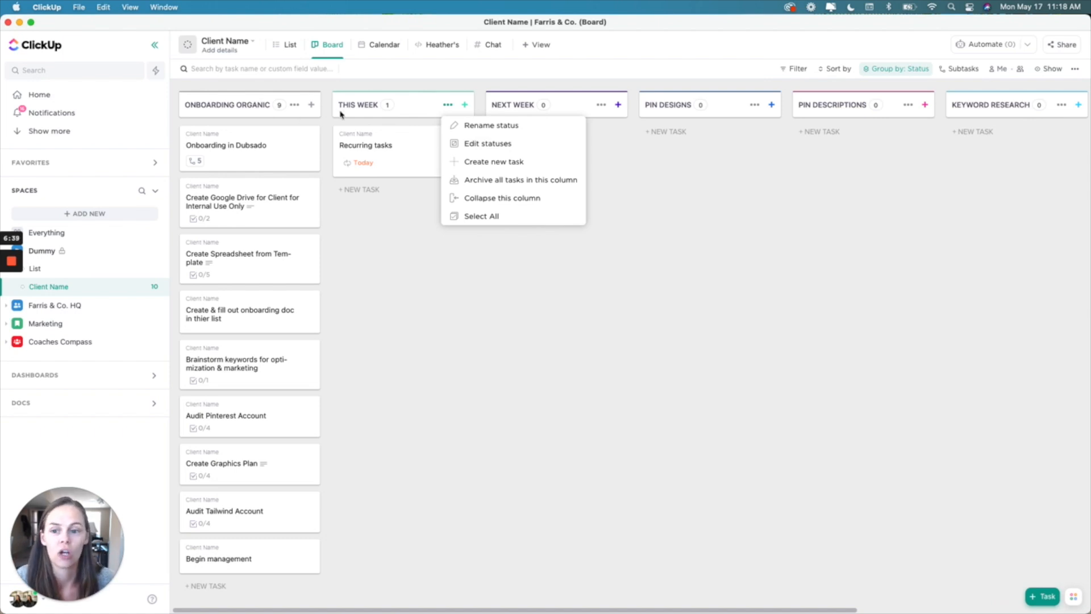
pyautogui.click(502, 145)
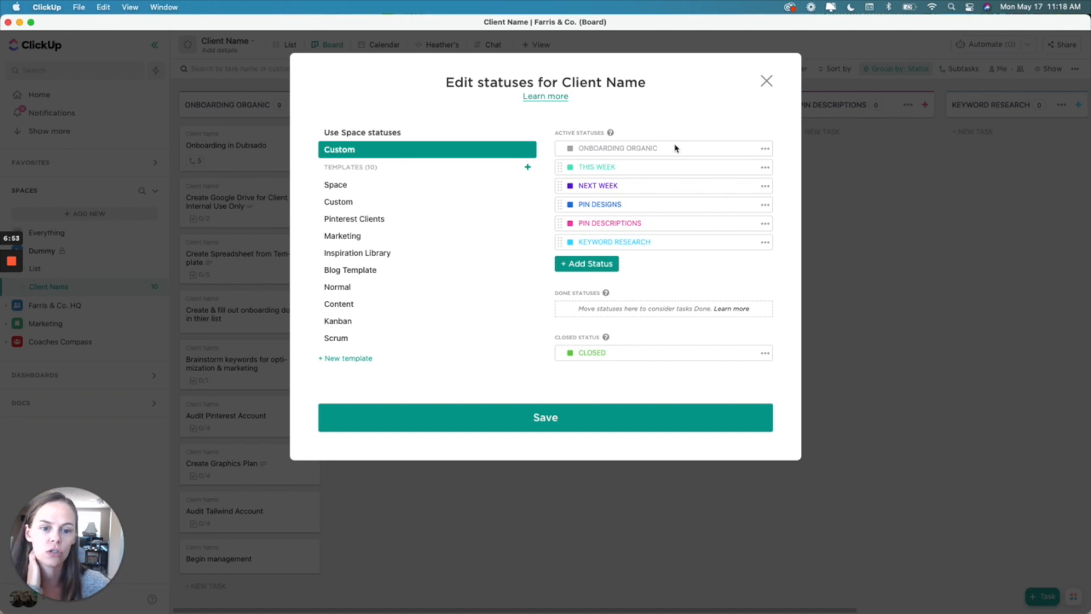
pyautogui.click(603, 265)
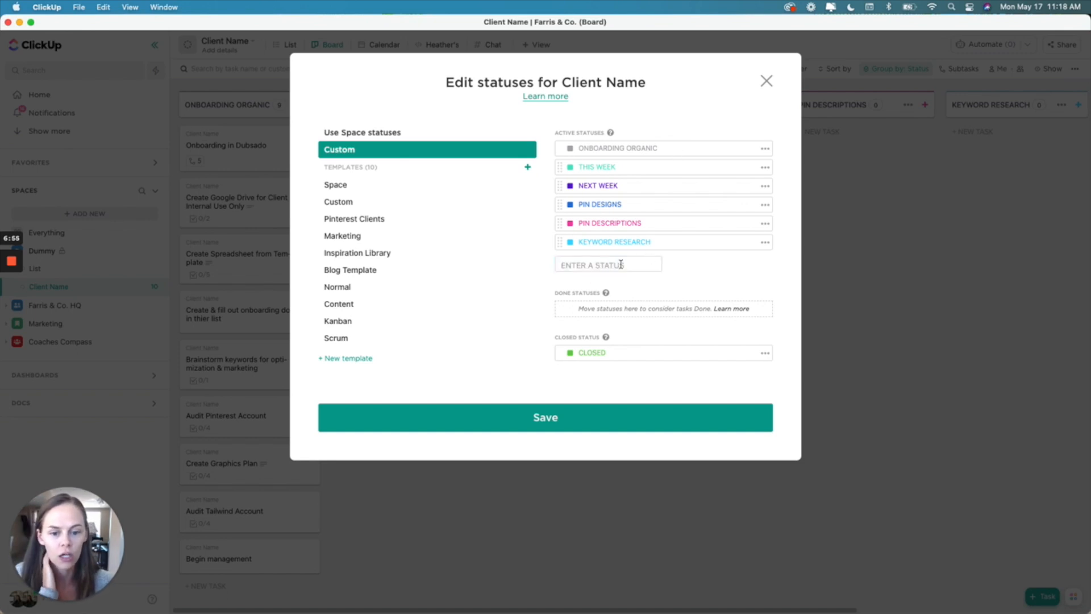
pyautogui.write('NES')
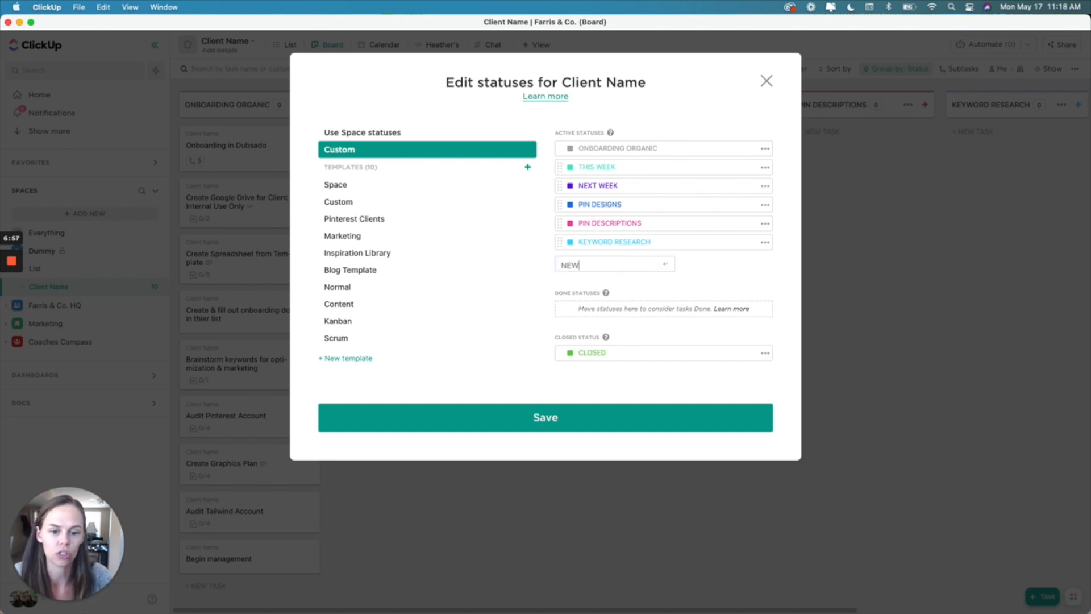
pyautogui.press('Return')
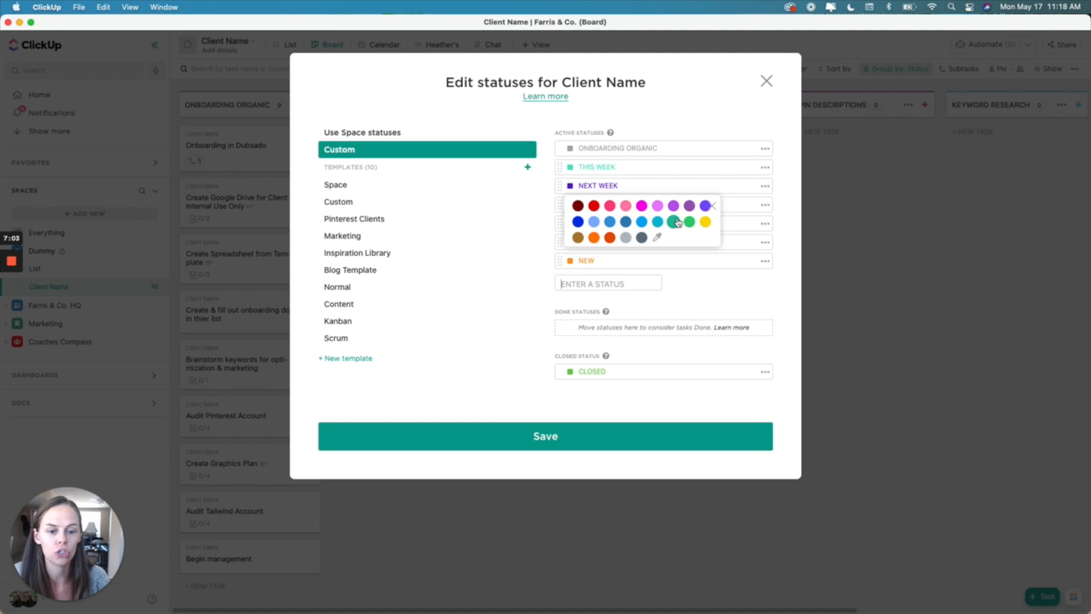
pyautogui.click(704, 222)
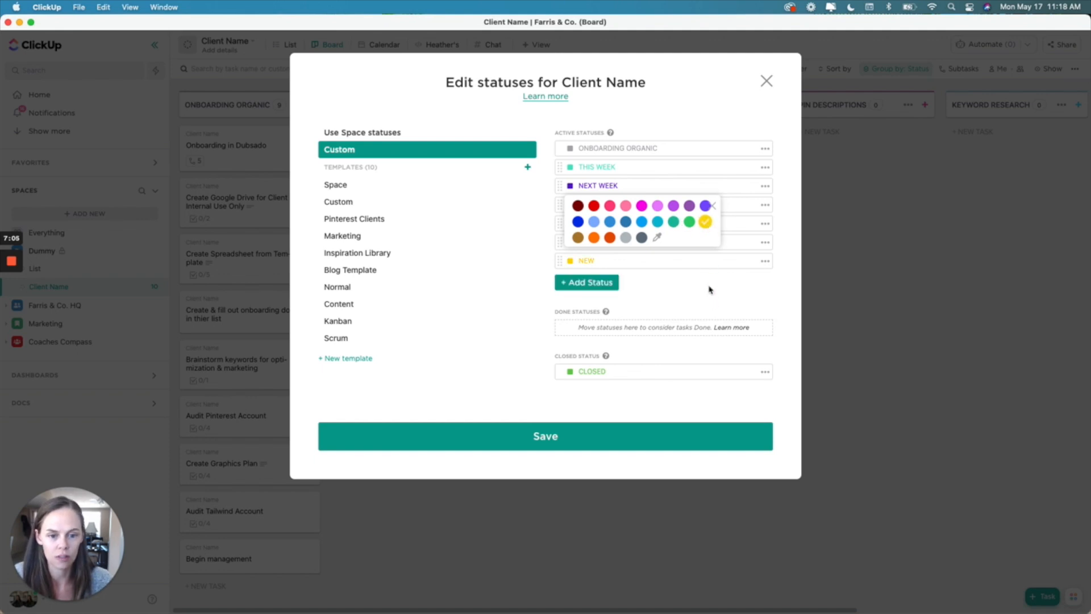
pyautogui.click(587, 444)
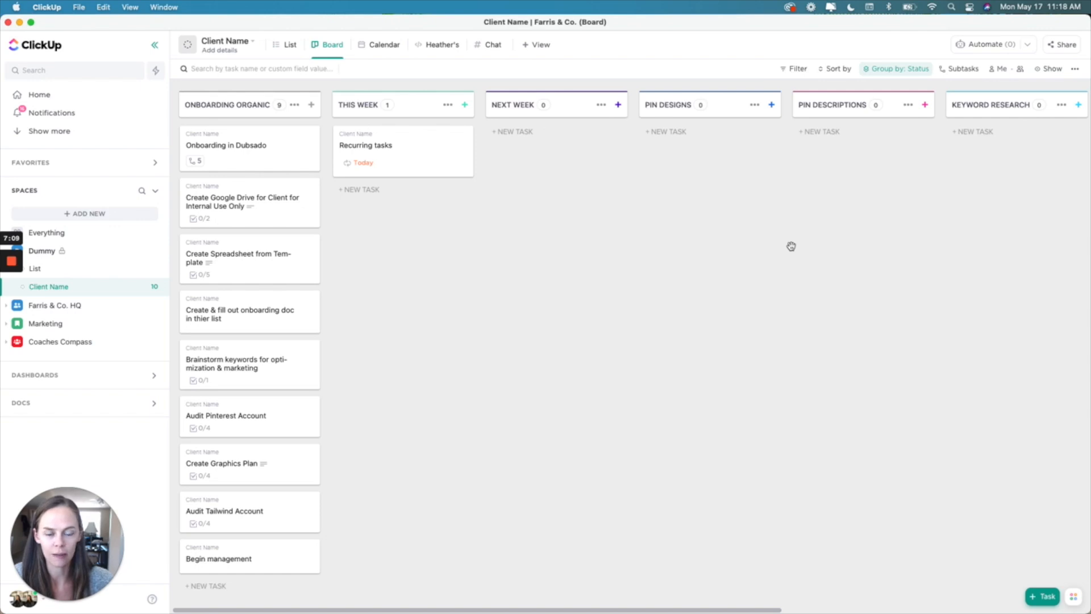
# Collapse the Pin Descriptions, Keyword Research and New columns on the board.
pyautogui.hscroll(5, 912, 241)
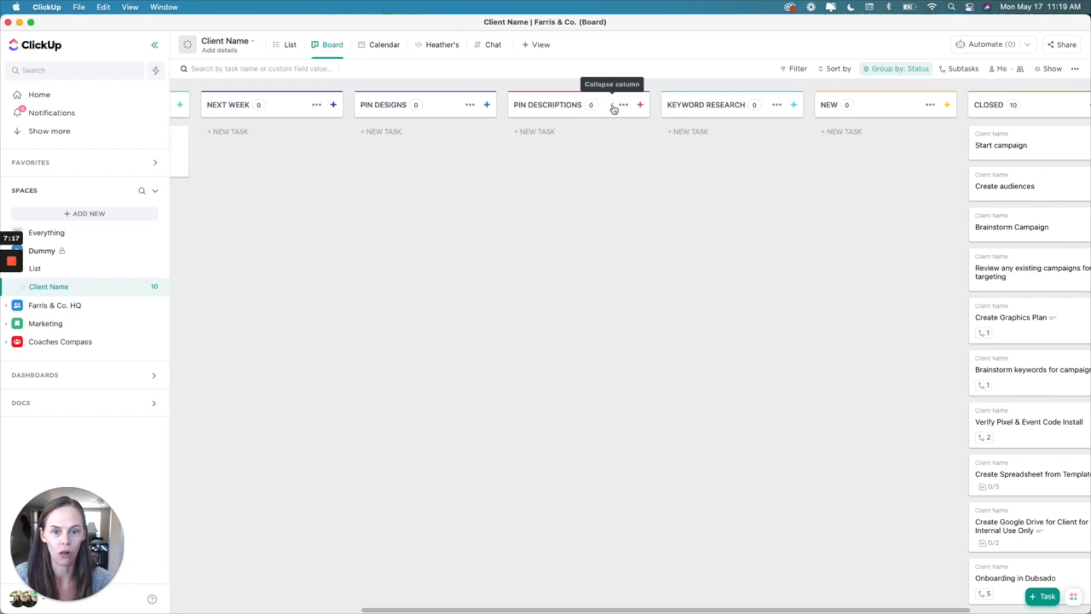
pyautogui.click(613, 108)
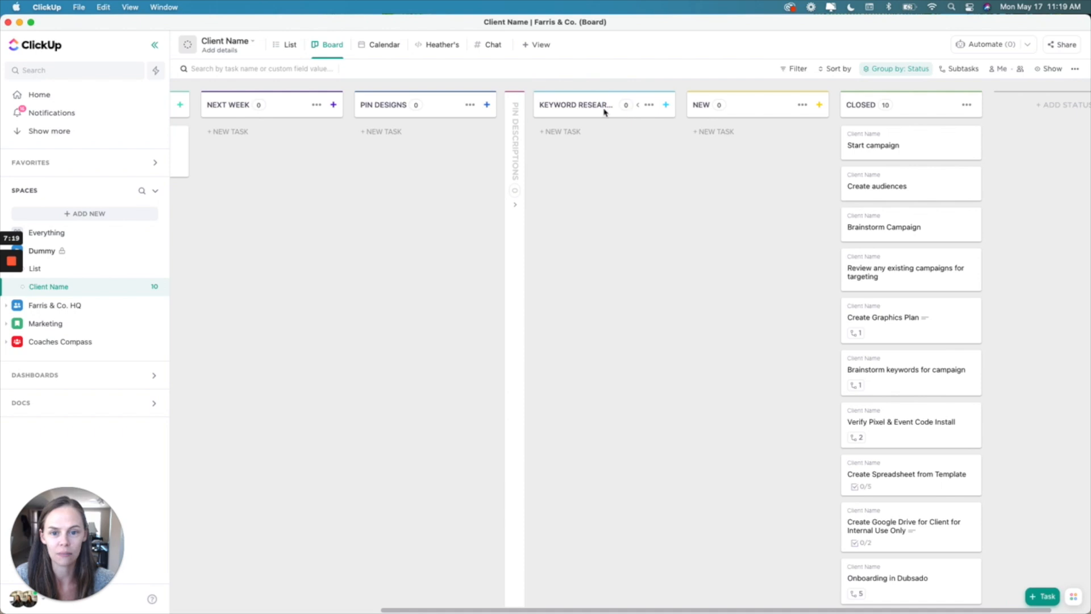
pyautogui.click(641, 108)
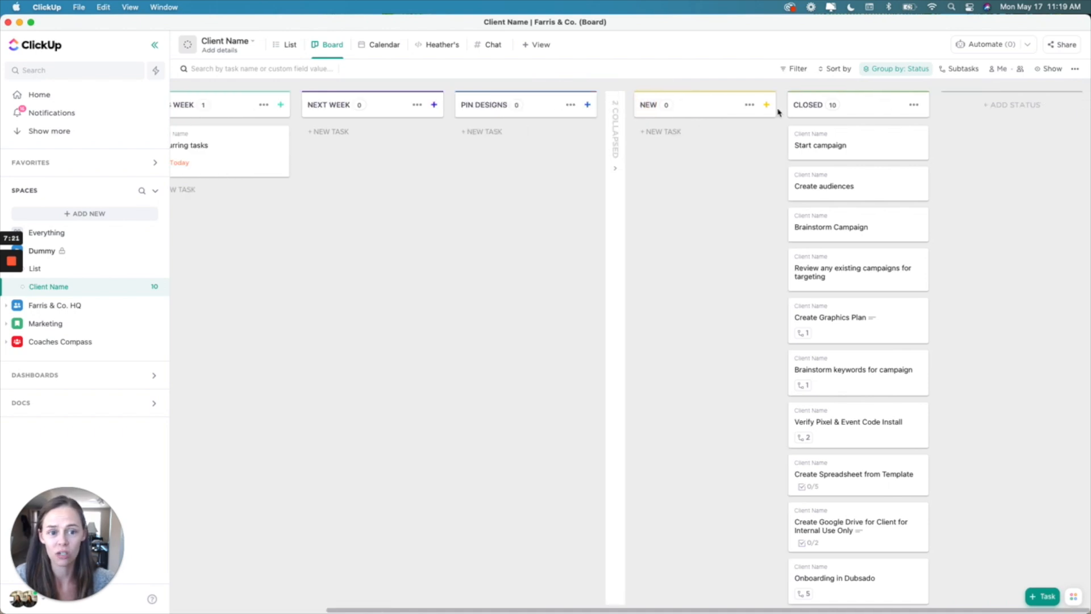
pyautogui.click(738, 109)
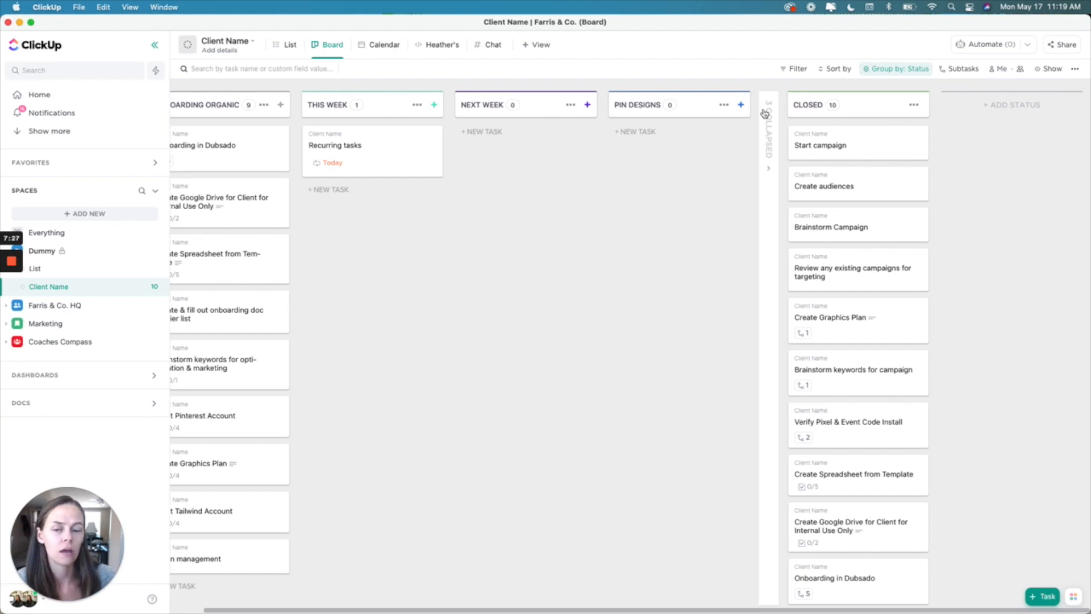
# Assign the Onboarding Organic tasks "Brainstorm keywords for optimization & marketing", "Audit Pinterest Account" and "Create Graphics Plan" to yourself.
pyautogui.hscroll(-2, 735, 196)
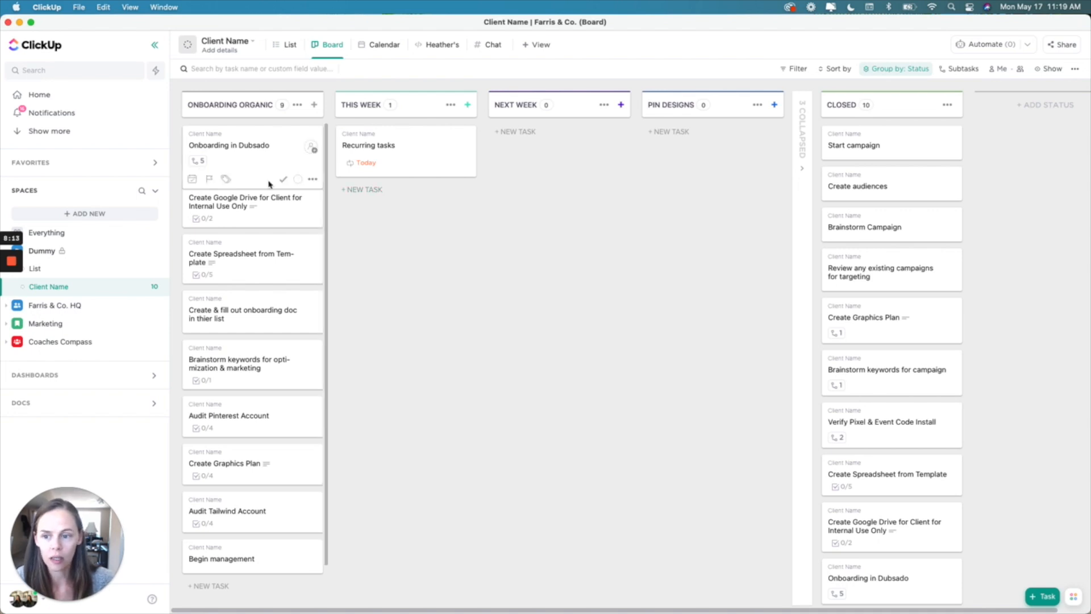
pyautogui.scroll(-2, 285, 283)
pyautogui.scroll(2, 285, 283)
pyautogui.scroll(-2, 285, 283)
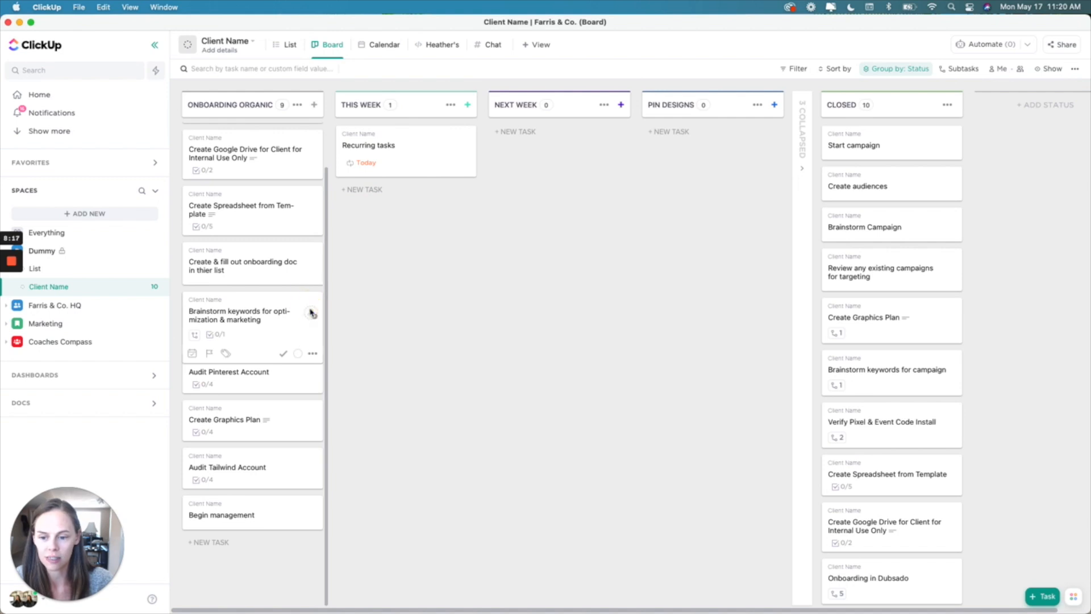
pyautogui.click(311, 313)
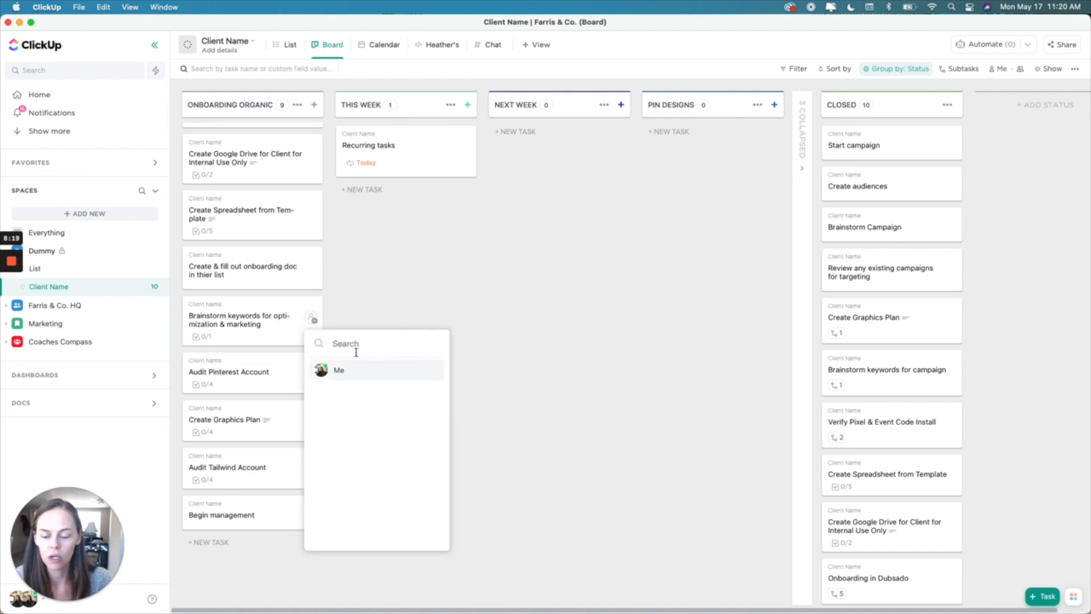
pyautogui.click(321, 369)
pyautogui.click(311, 316)
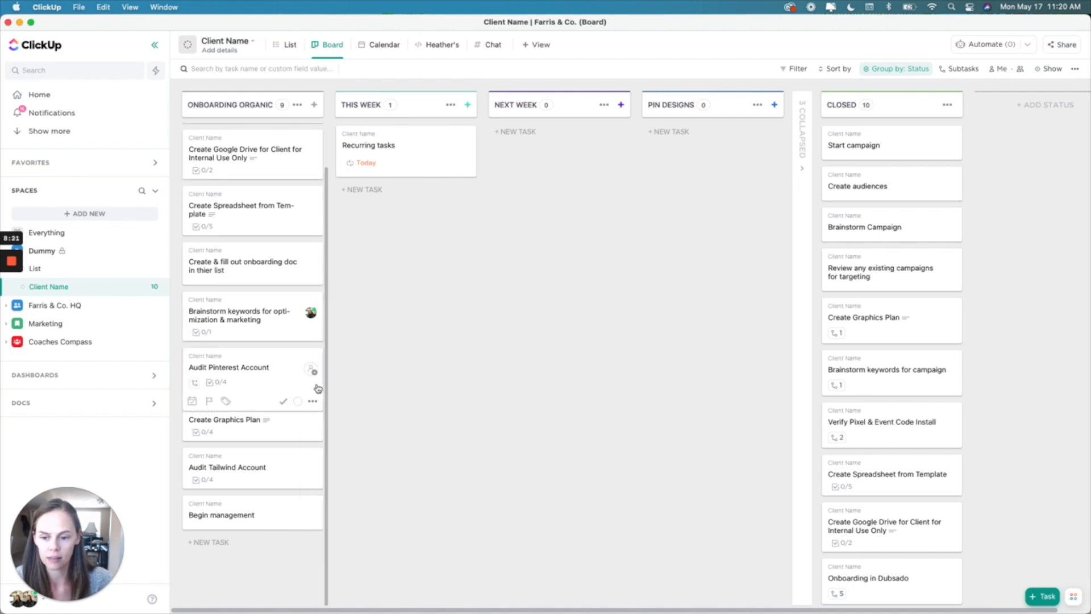
pyautogui.click(311, 373)
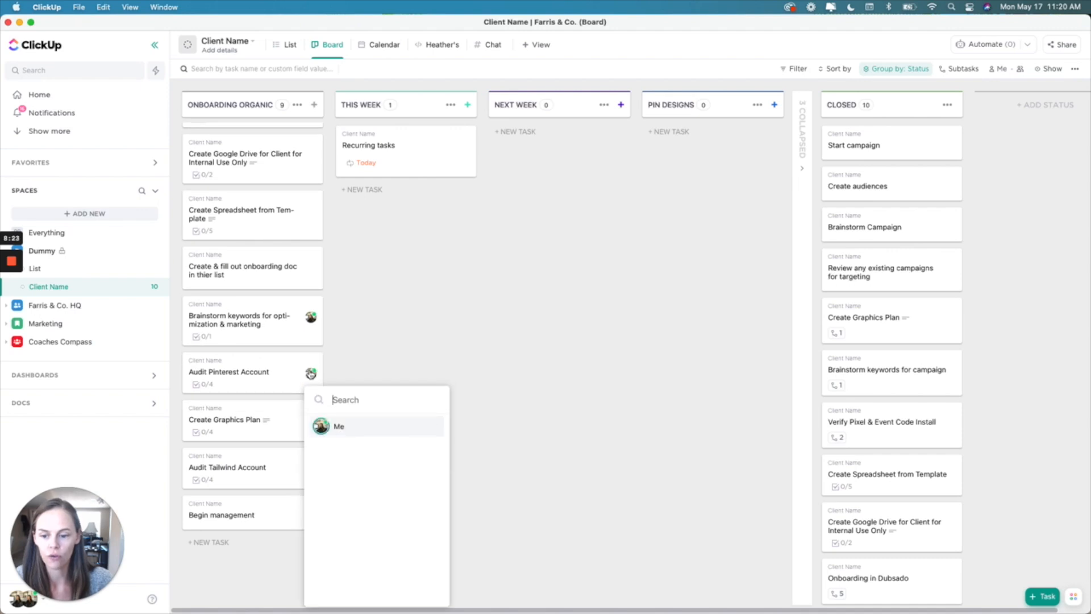
pyautogui.click(327, 426)
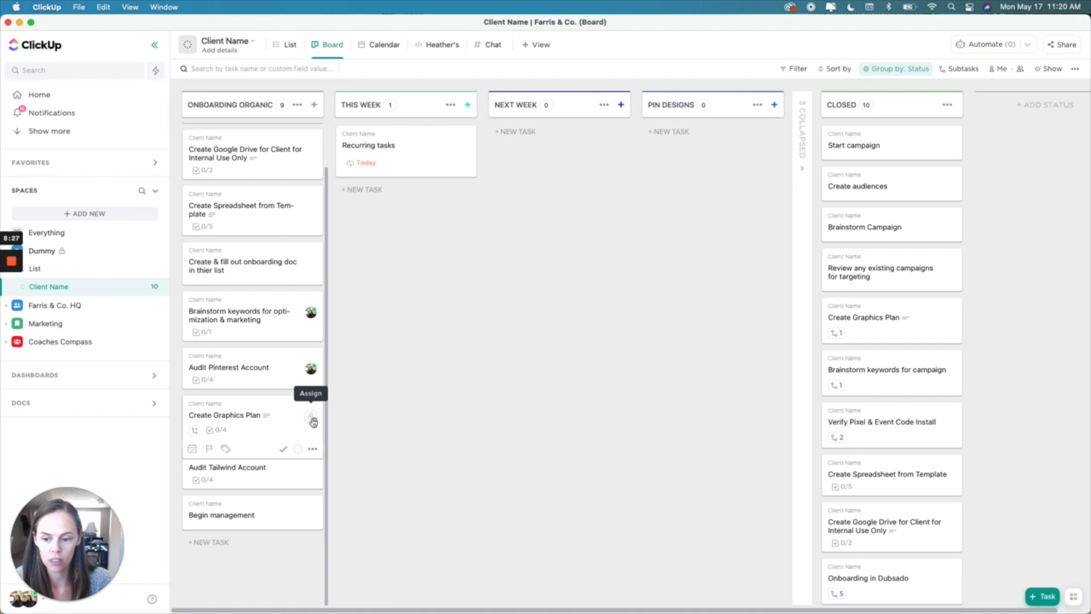
pyautogui.click(312, 427)
pyautogui.click(313, 428)
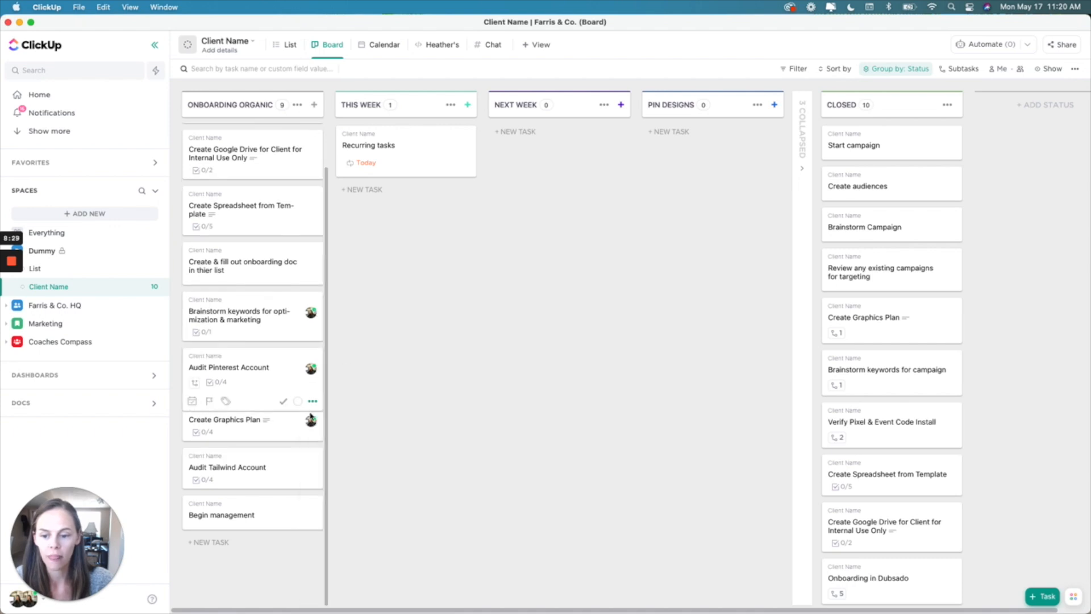
# Assign the Onboarding Organic task "Onboarding in Dubsado" to yourself.
pyautogui.scroll(2, 307, 165)
pyautogui.click(311, 147)
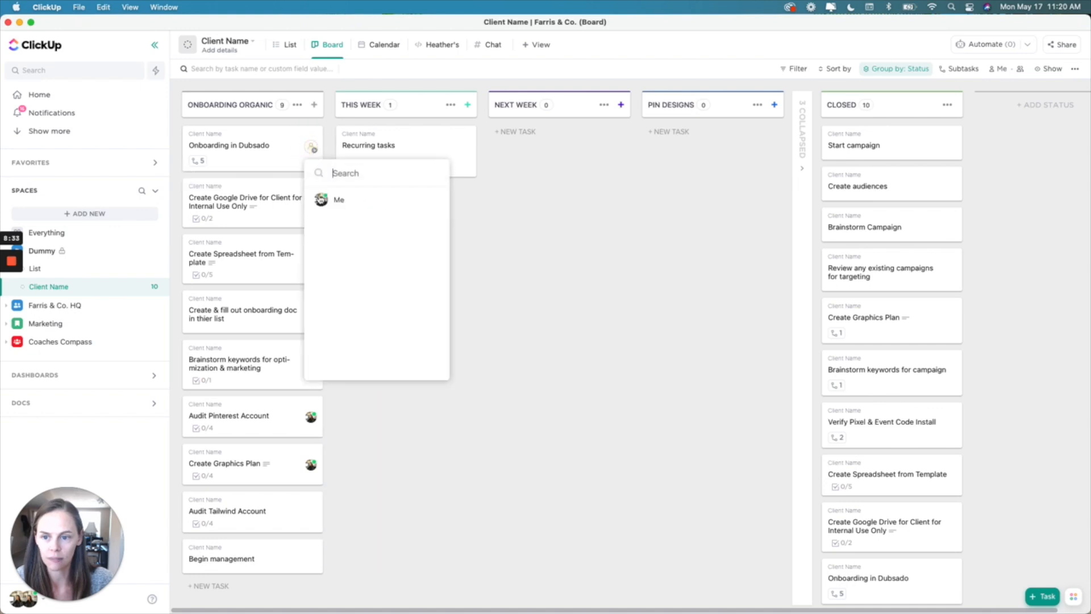
pyautogui.click(336, 200)
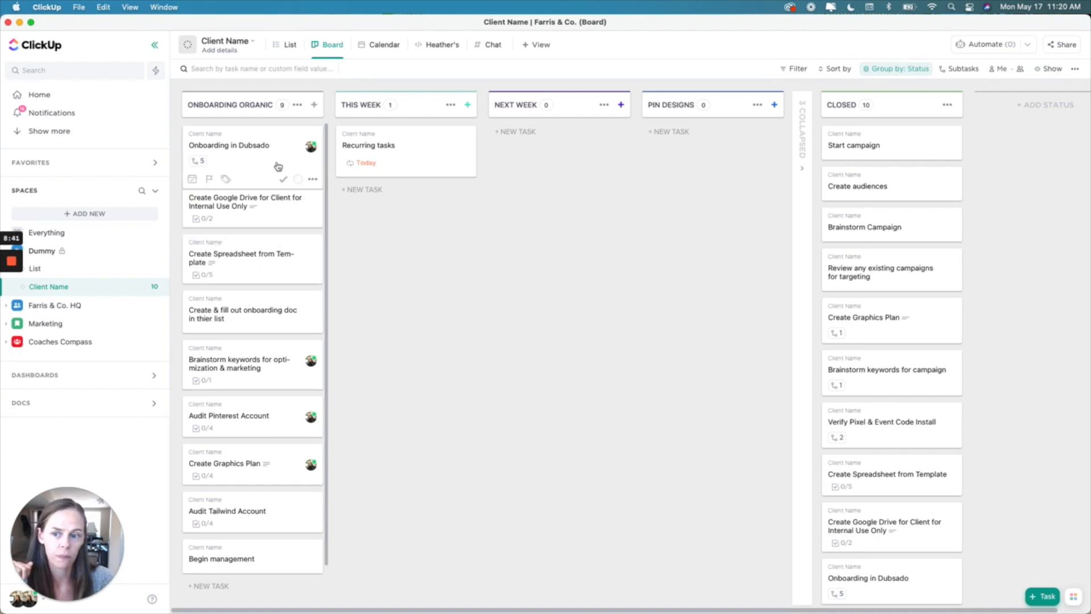
# In the description of the This Week task "Recurring tasks", mention yourself, the watchers and the assignees.
pyautogui.click(404, 151)
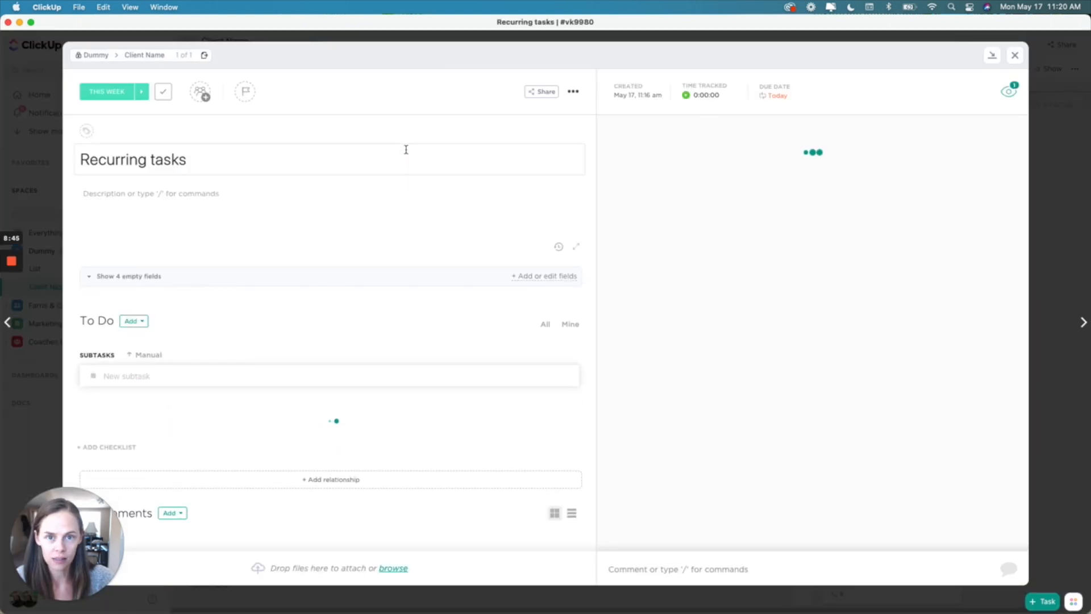
pyautogui.click(686, 574)
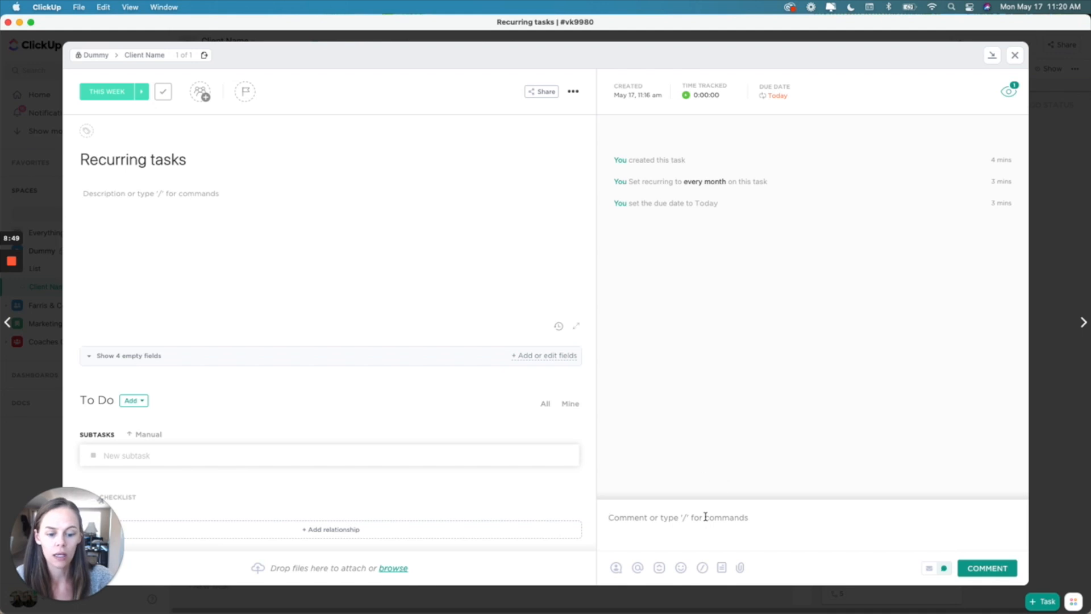
pyautogui.click(258, 235)
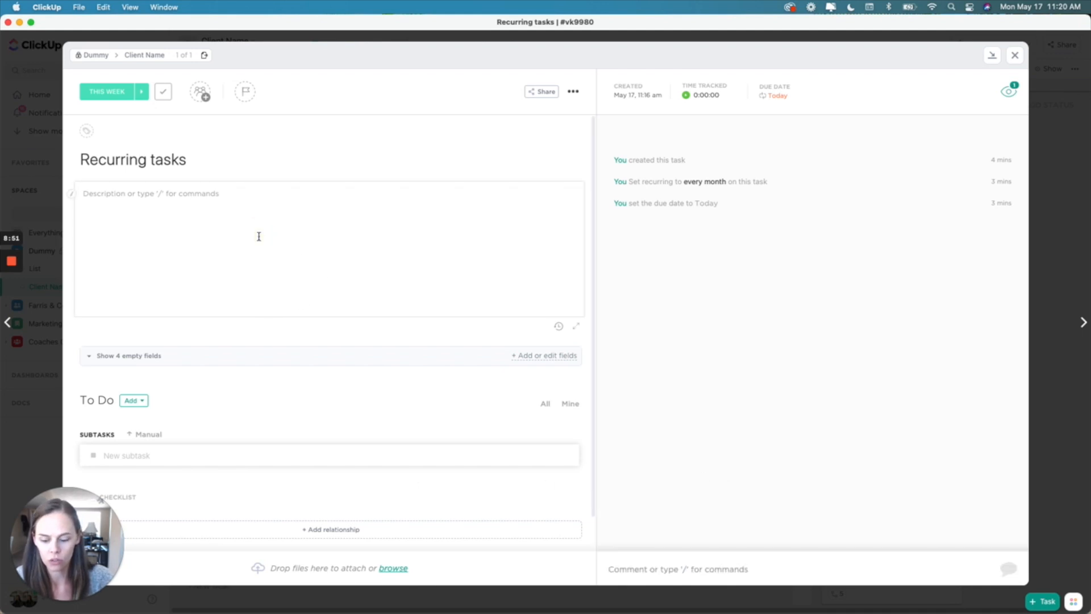
pyautogui.write('@heather')
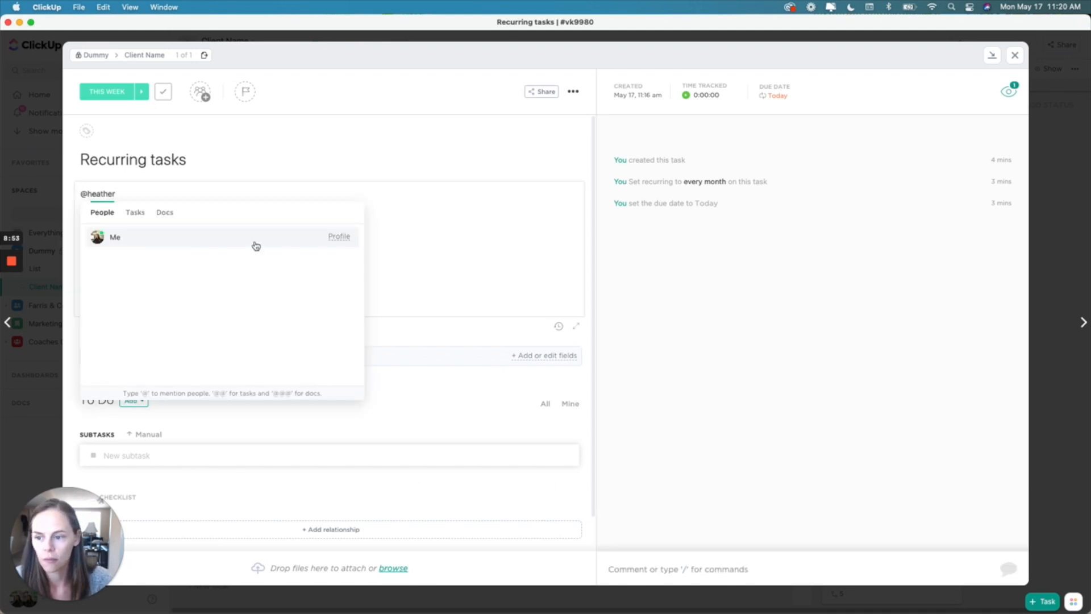
pyautogui.click(255, 237)
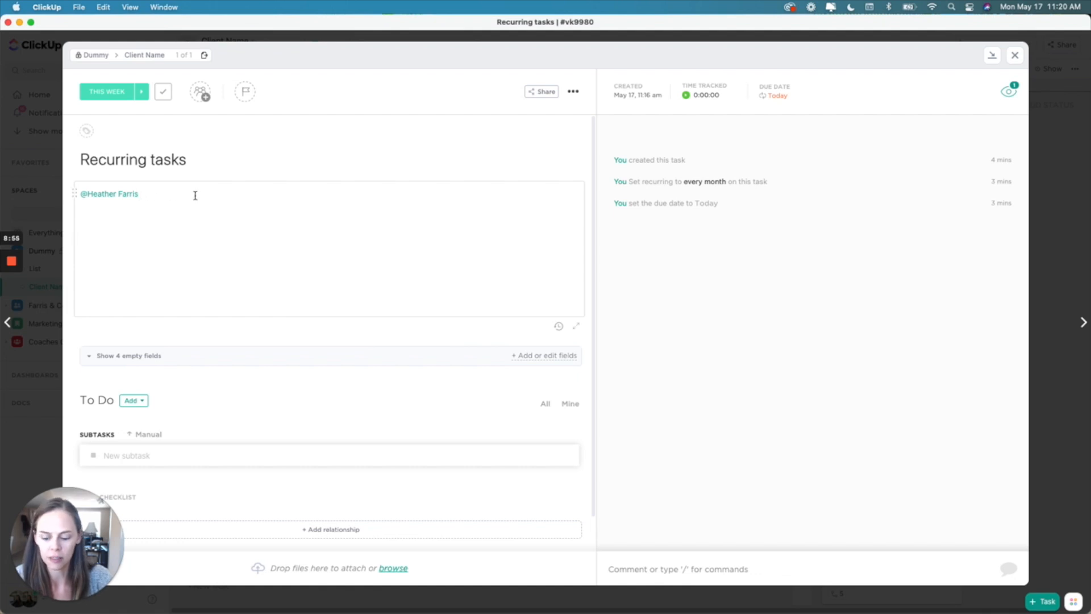
pyautogui.write('@')
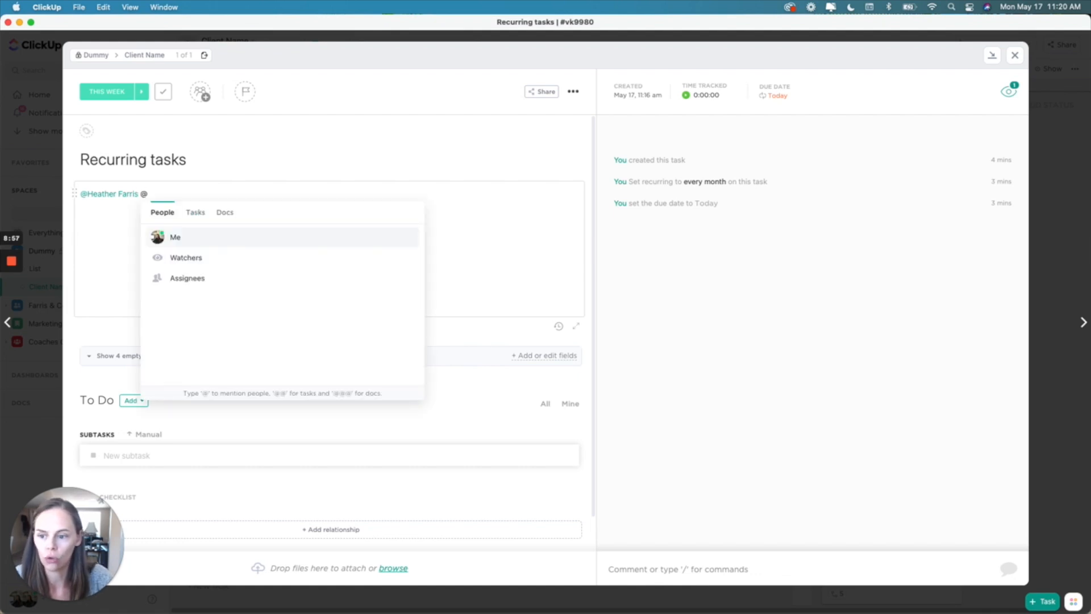
pyautogui.click(202, 260)
pyautogui.write('@ass')
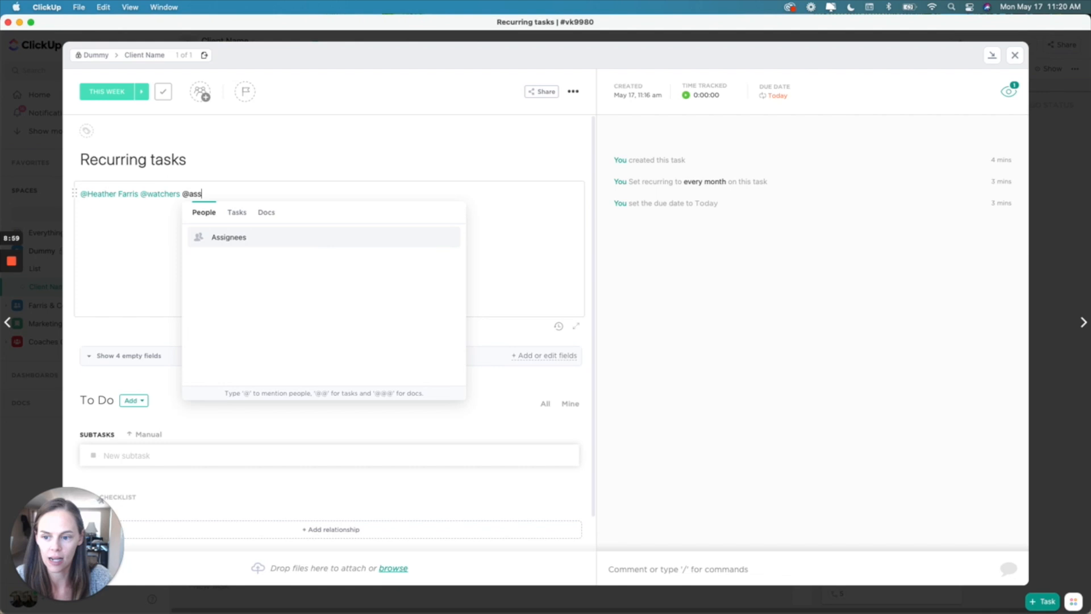
pyautogui.click(216, 236)
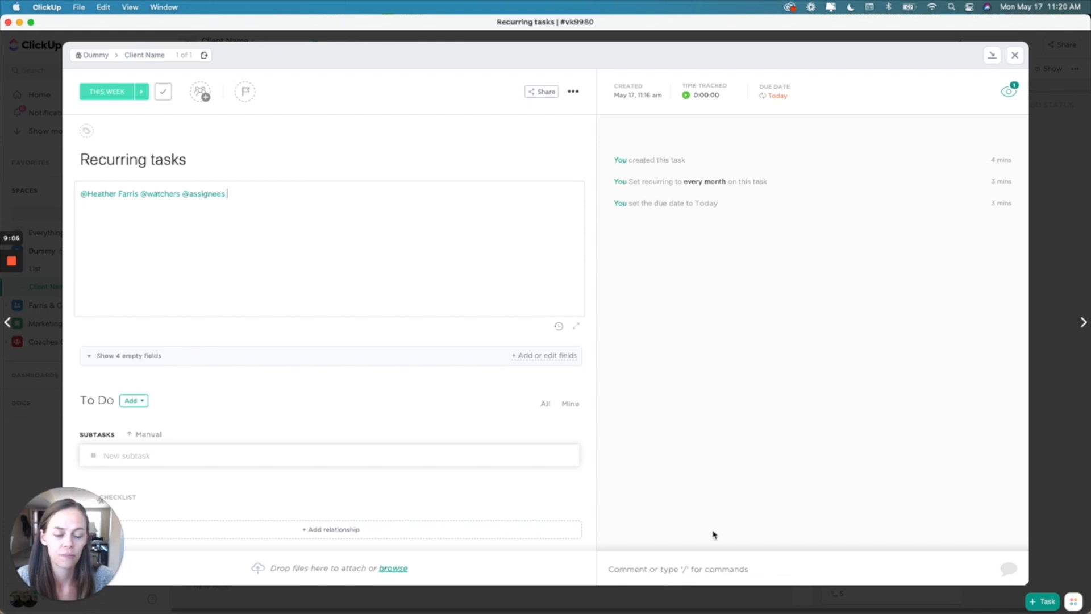
# Post the comment "Hey this needs done" on the Recurring tasks task.
pyautogui.click(707, 569)
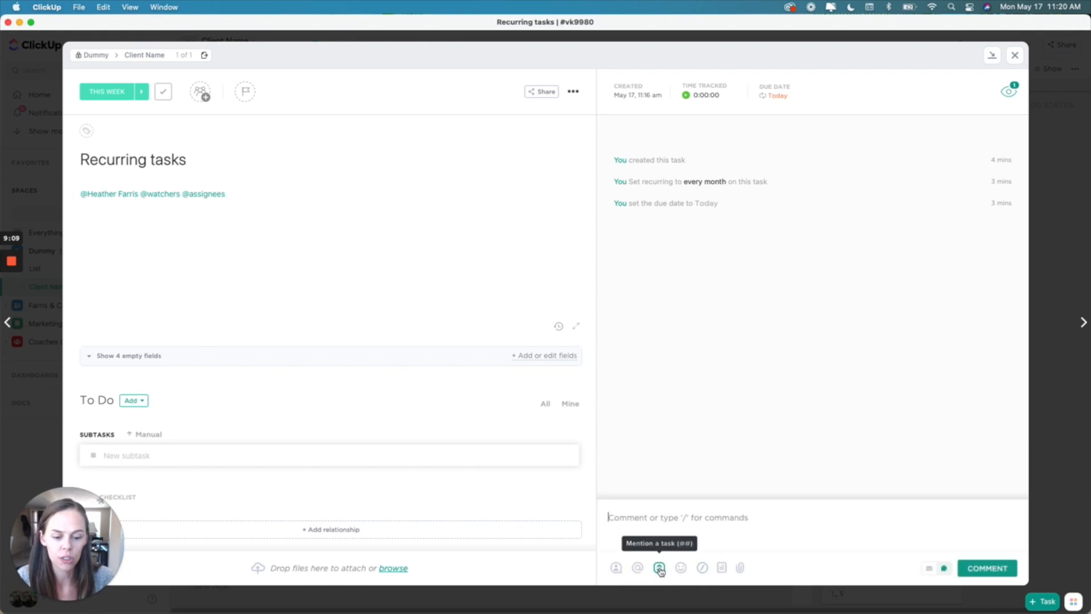
pyautogui.click(615, 568)
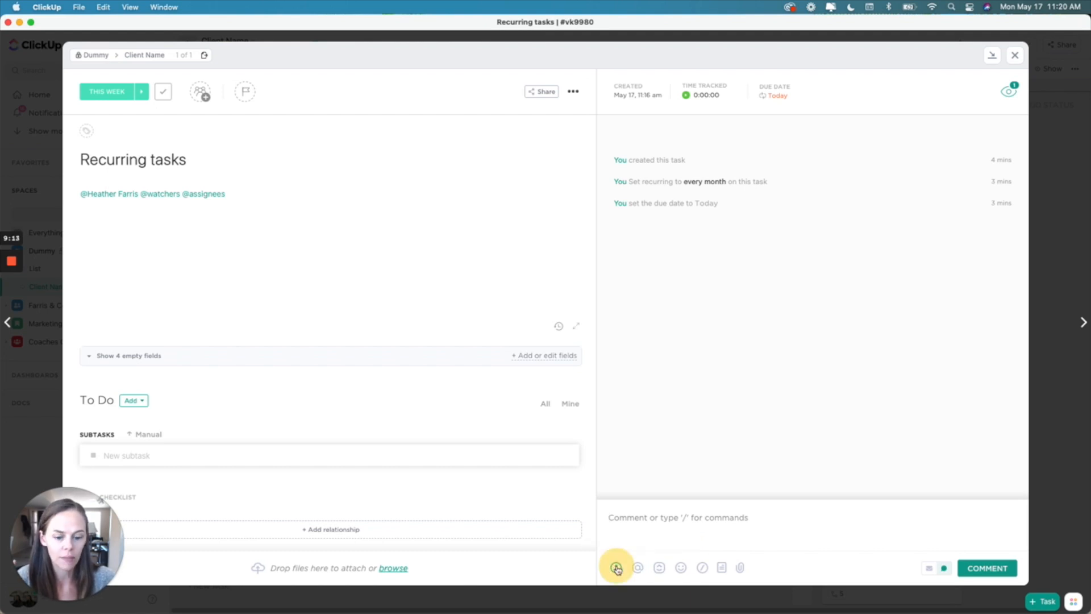
pyautogui.click(858, 511)
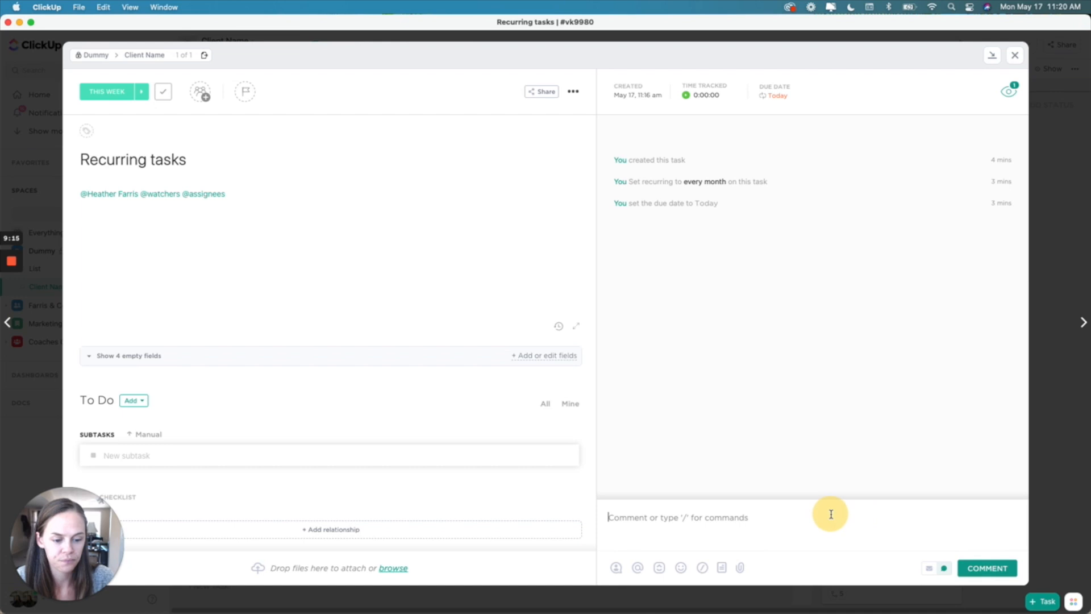
pyautogui.write('Hey this needs done')
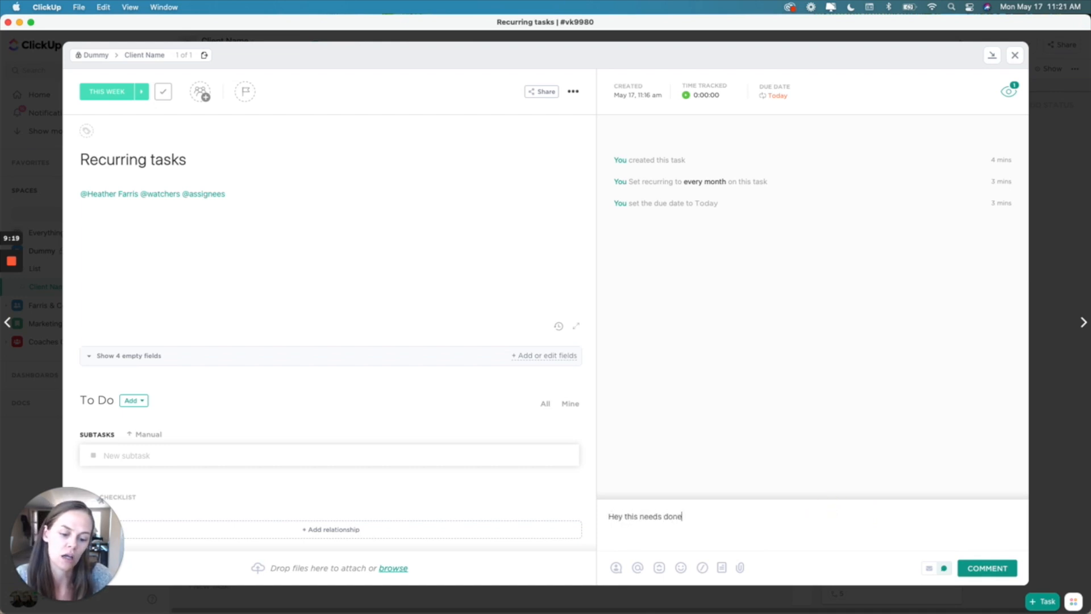
pyautogui.click(1001, 569)
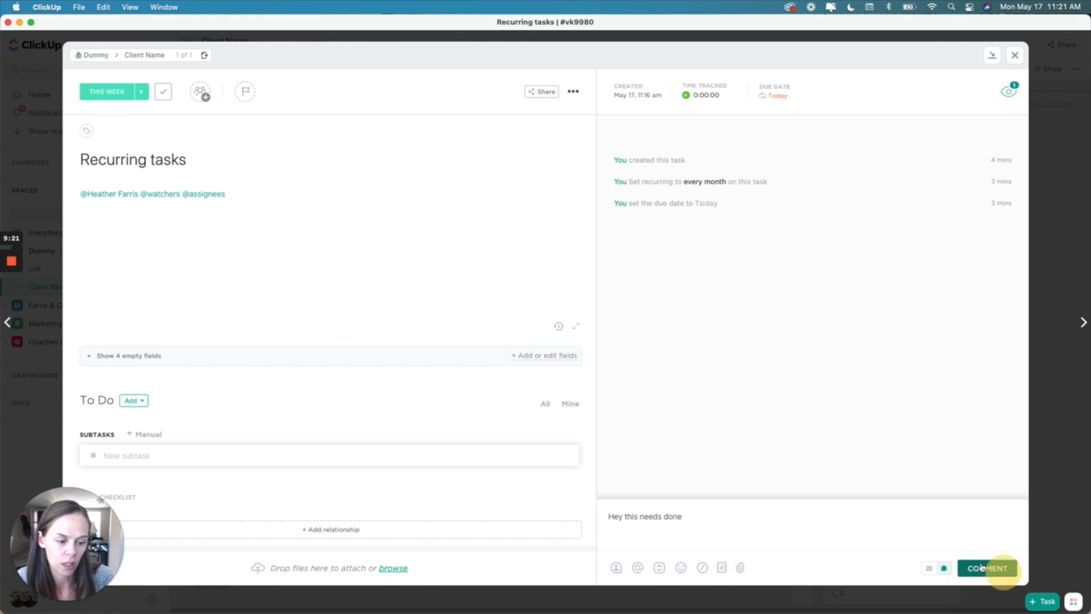
# Assign the "Hey this needs done" comment to yourself and mark it as resolved.
pyautogui.click(974, 236)
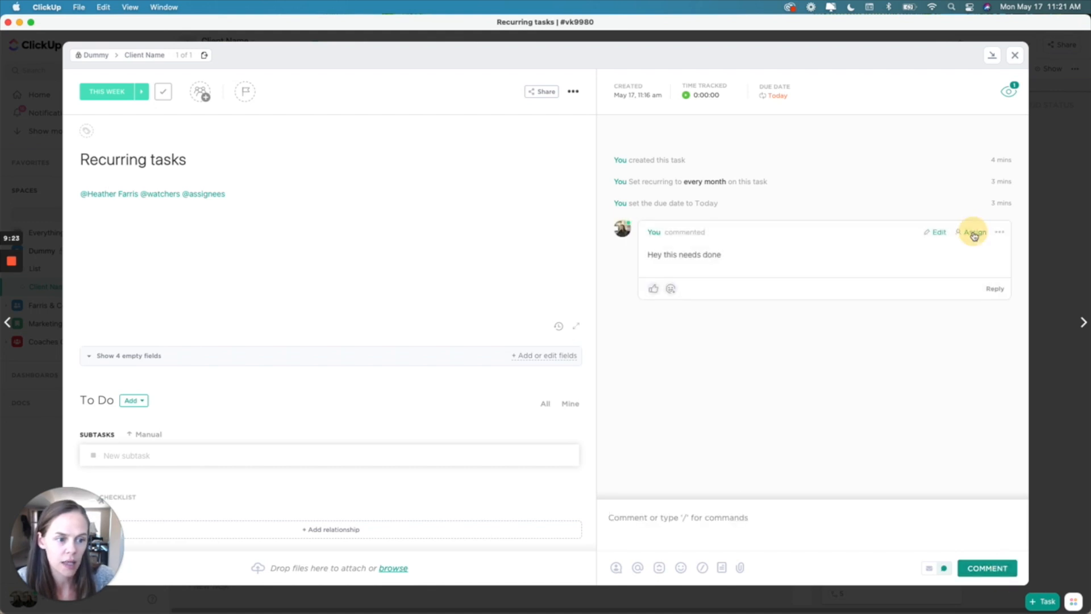
pyautogui.click(975, 284)
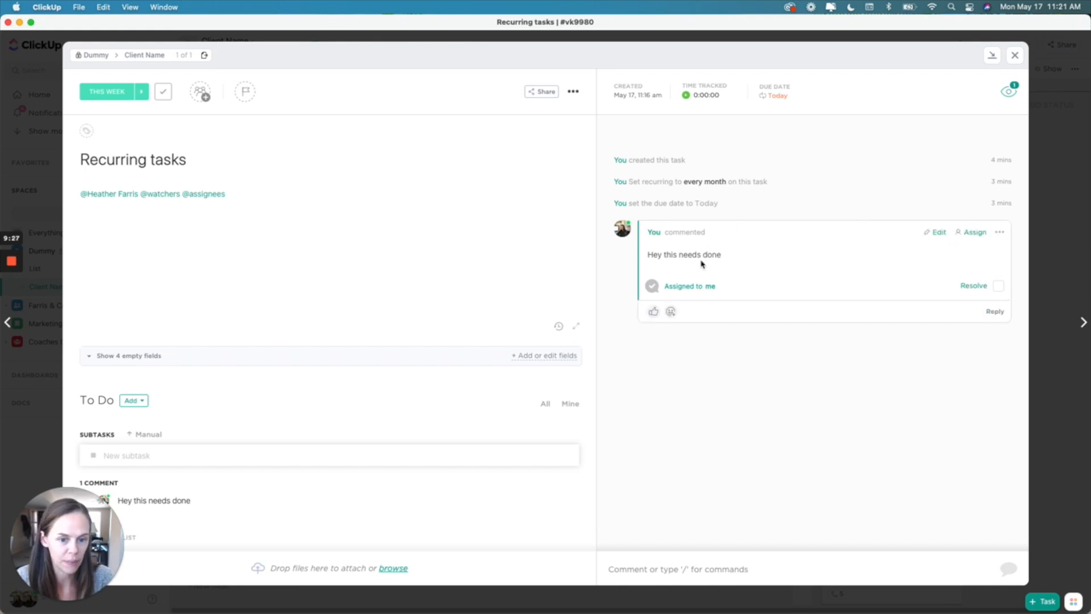
pyautogui.click(998, 288)
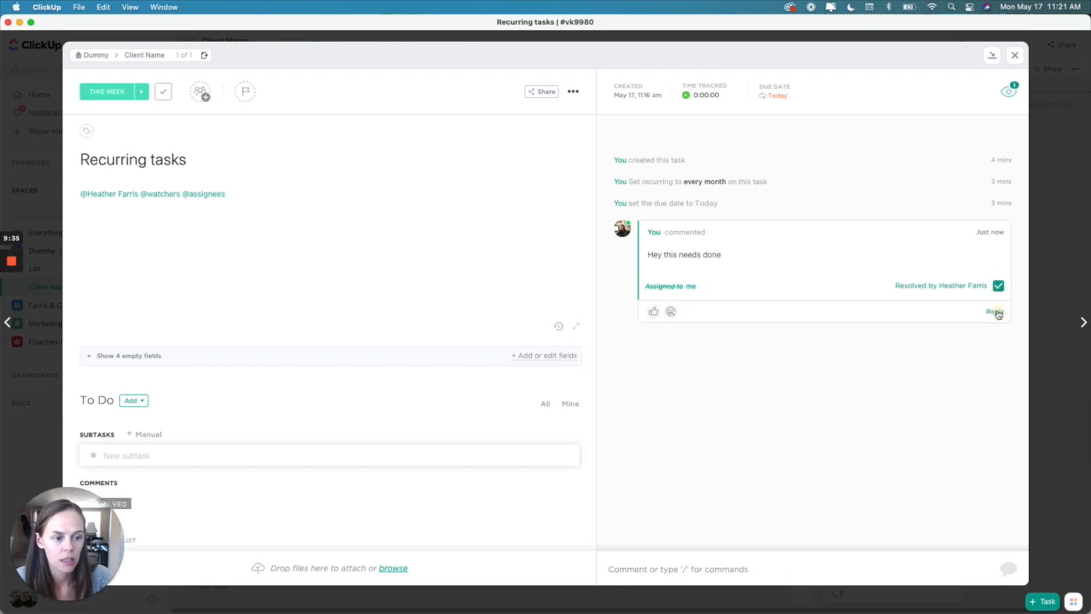
# Post the reply "jada" in the thread of the resolved comment.
pyautogui.click(995, 312)
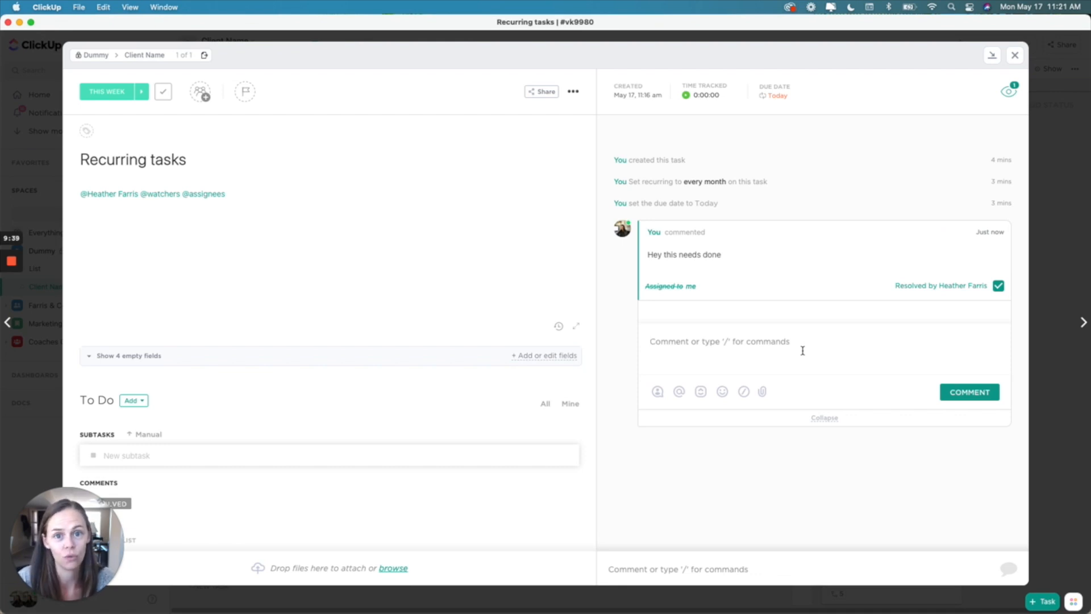
pyautogui.write('jada')
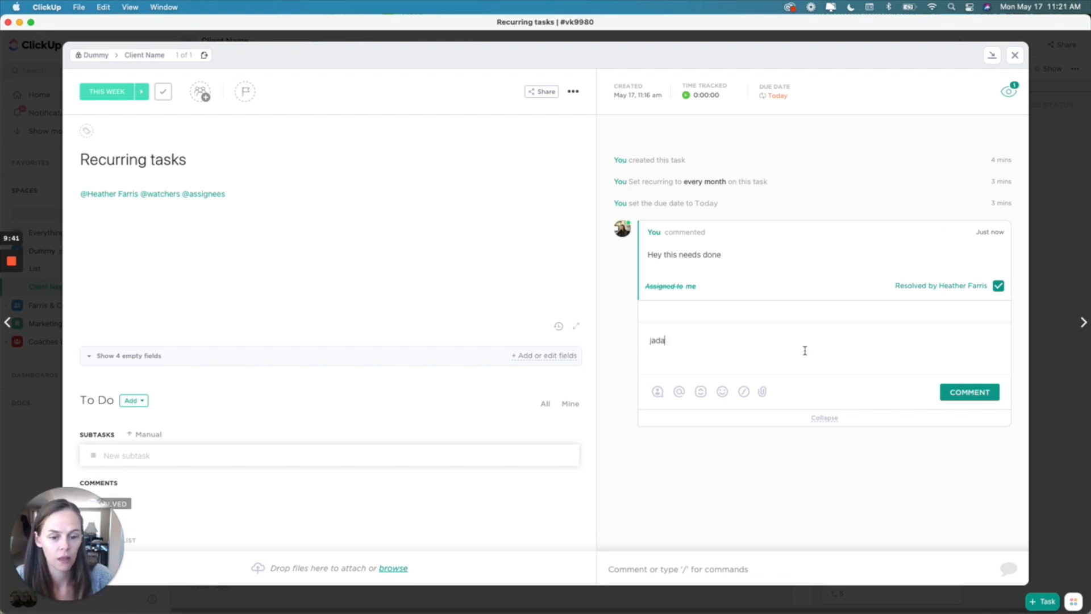
pyautogui.click(959, 393)
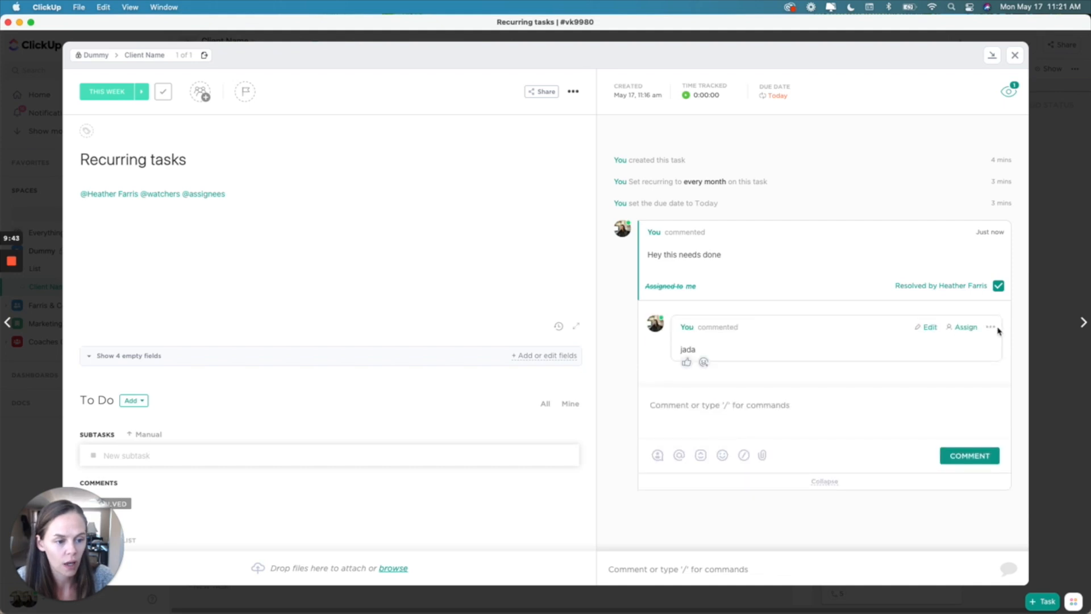
# Examine the additional options for the "jada" reply, including its reminder dates, and close the task.
pyautogui.click(990, 327)
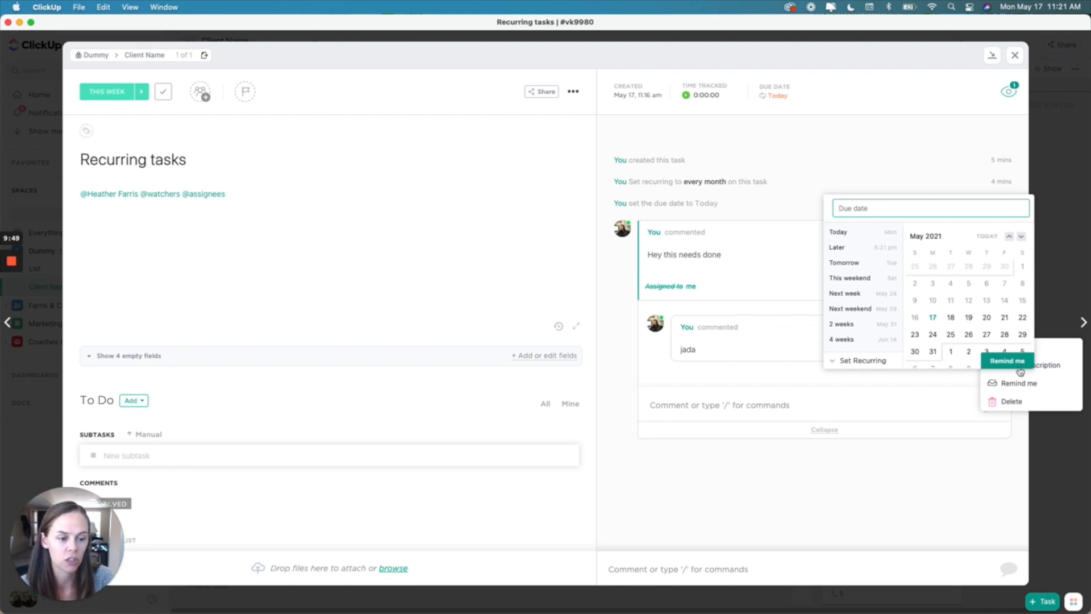
pyautogui.click(761, 371)
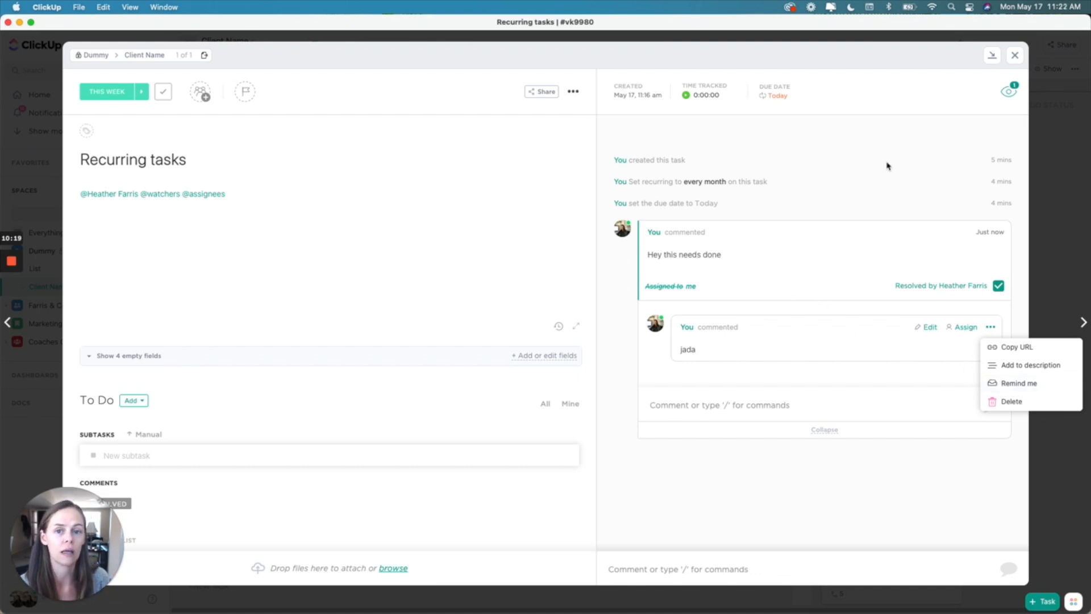
pyautogui.click(1013, 56)
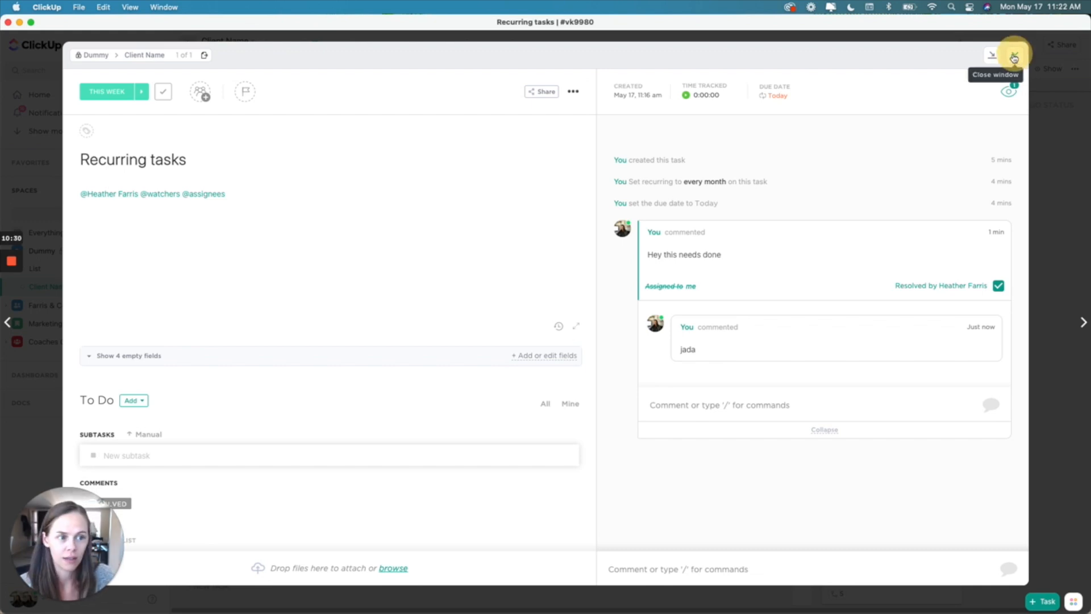
pyautogui.click(1013, 57)
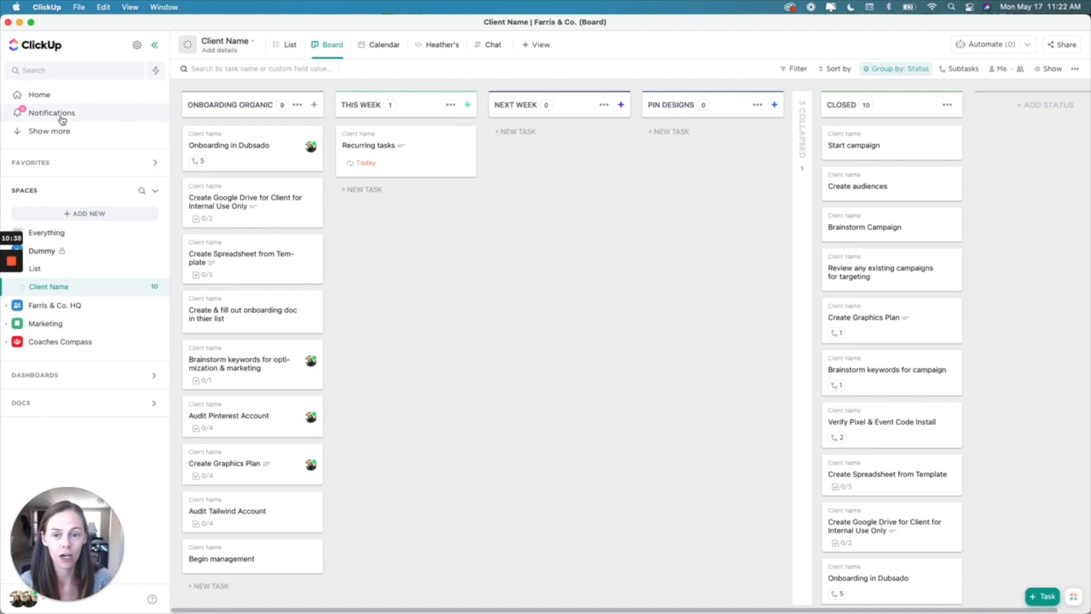
# In Notifications, reply "I'll review today thank you!" to the comment on "Pinterest for photographers: collab video", clear that notification and return to the spaces.
pyautogui.click(62, 117)
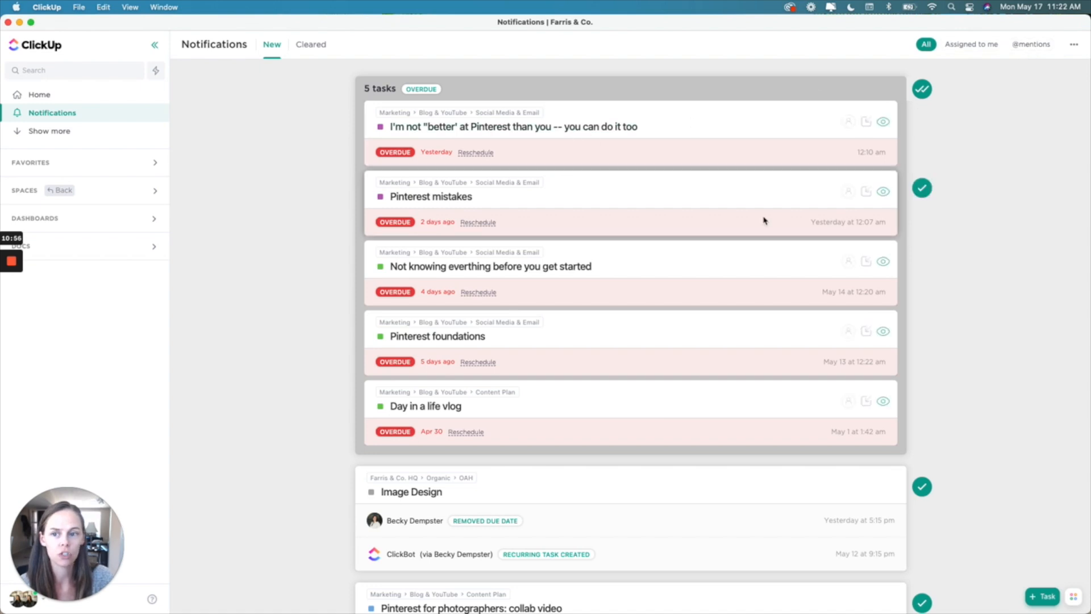
pyautogui.scroll(-4, 762, 219)
pyautogui.scroll(-4, 763, 219)
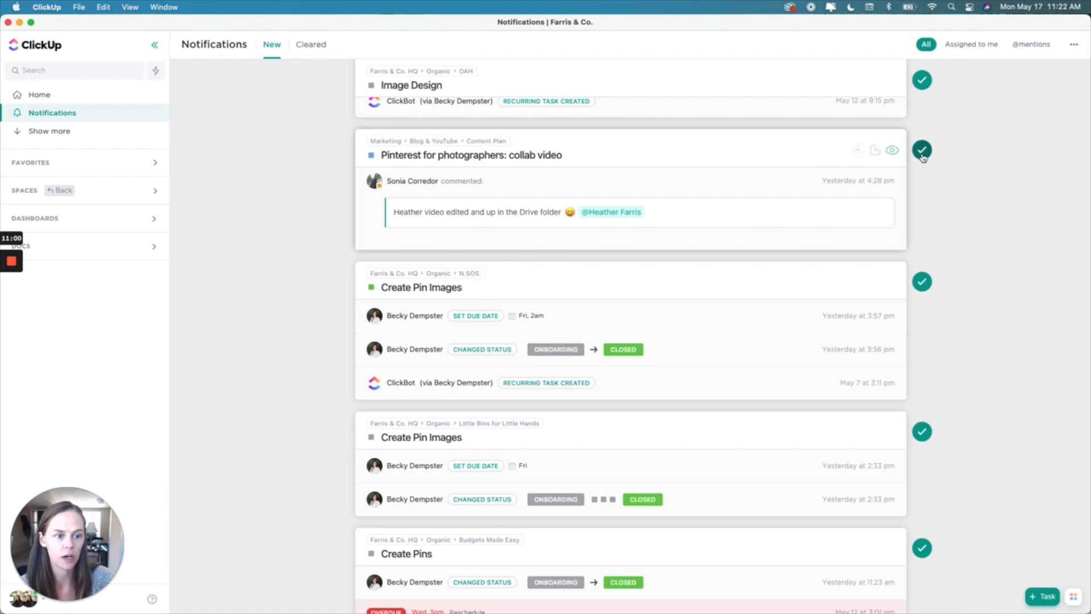
pyautogui.click(874, 234)
pyautogui.write("I'll review today ")
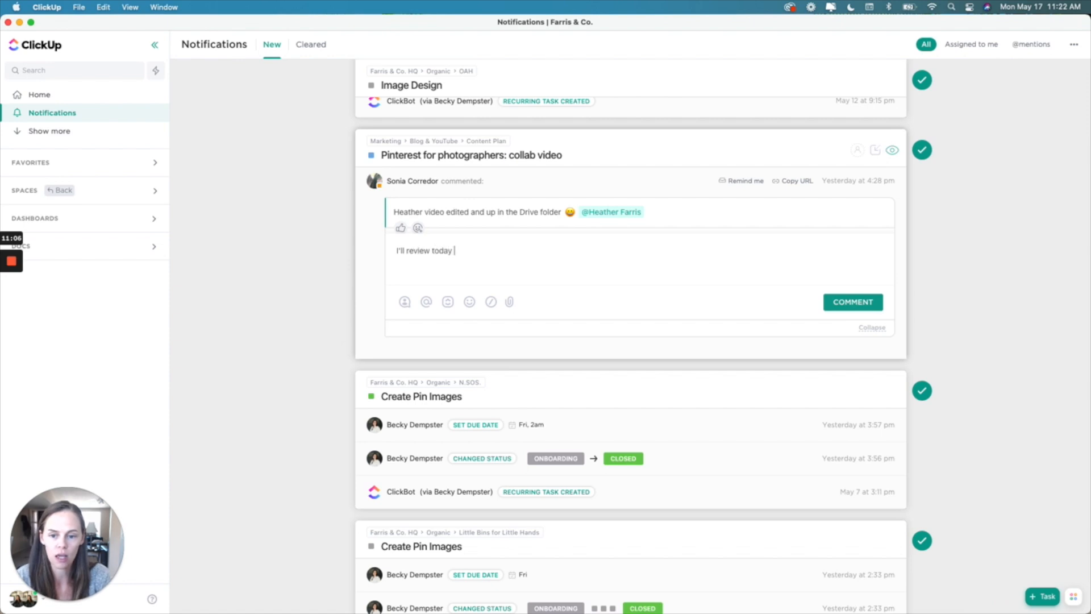
pyautogui.write('thank you!')
pyautogui.click(853, 300)
pyautogui.click(922, 149)
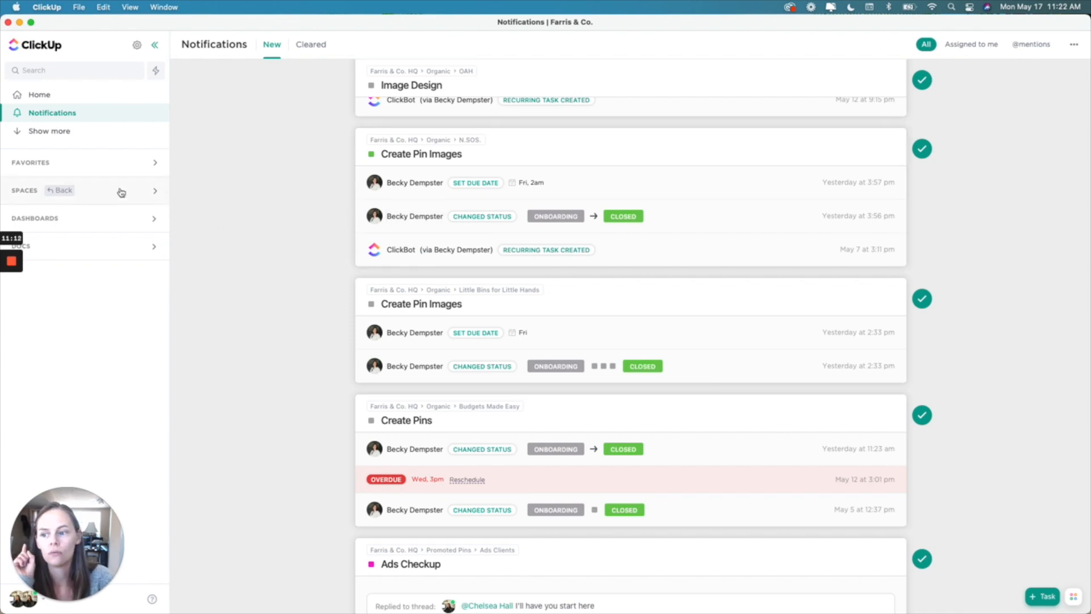
pyautogui.click(63, 191)
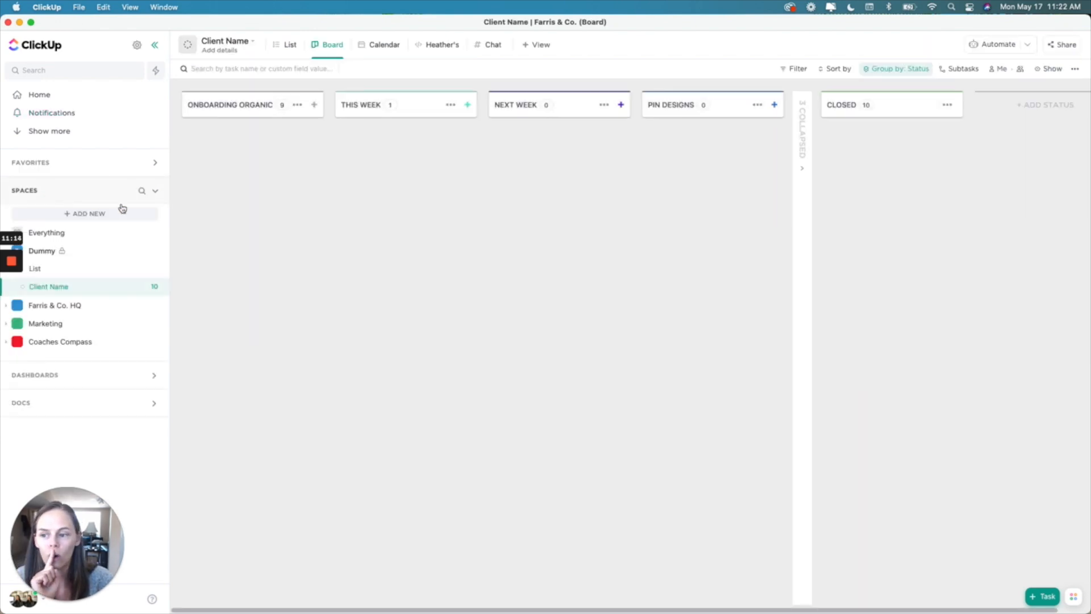
pyautogui.click(46, 253)
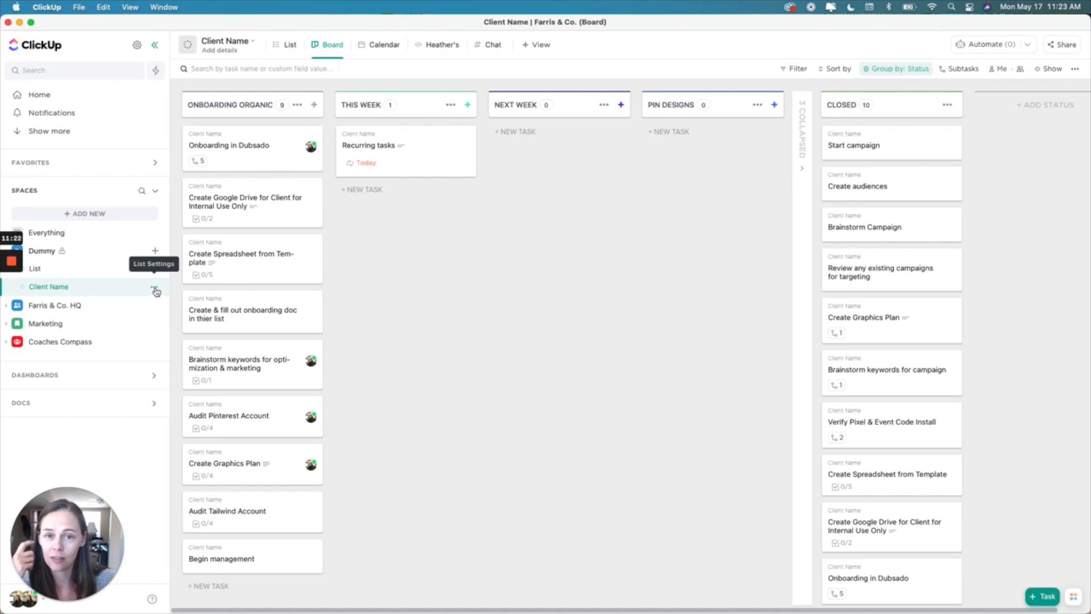
pyautogui.click(155, 288)
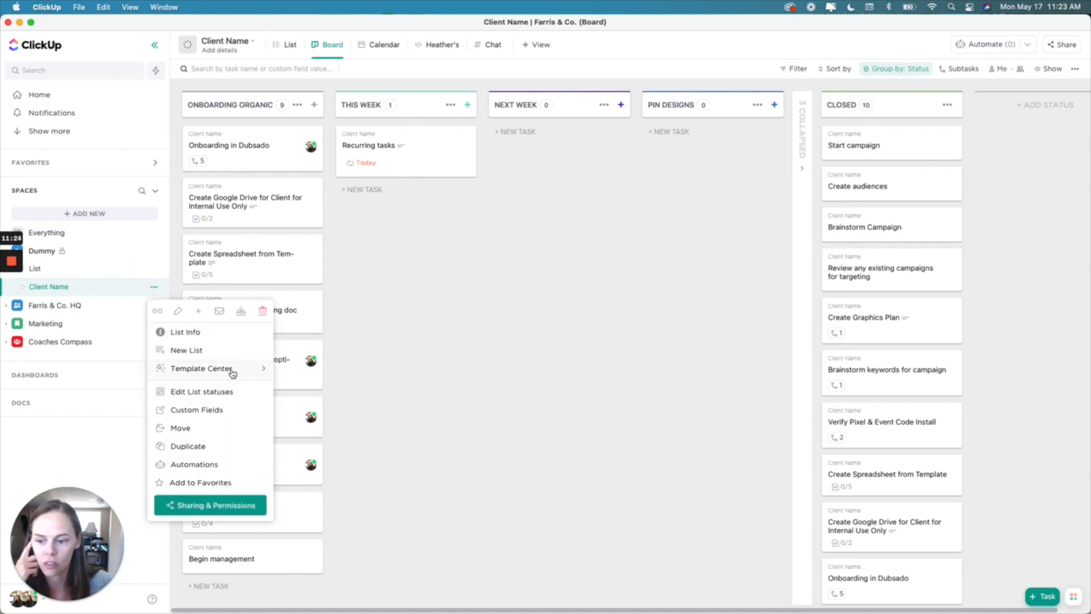
pyautogui.click(71, 288)
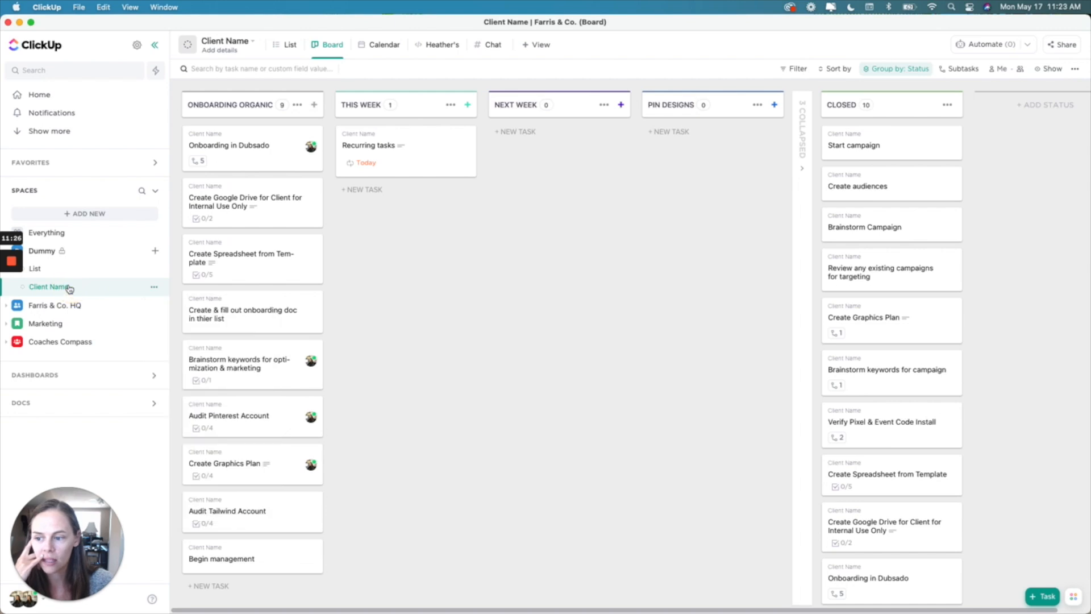
# Create a folder named "Clients" in the Dummy space.
pyautogui.click(154, 252)
pyautogui.click(187, 309)
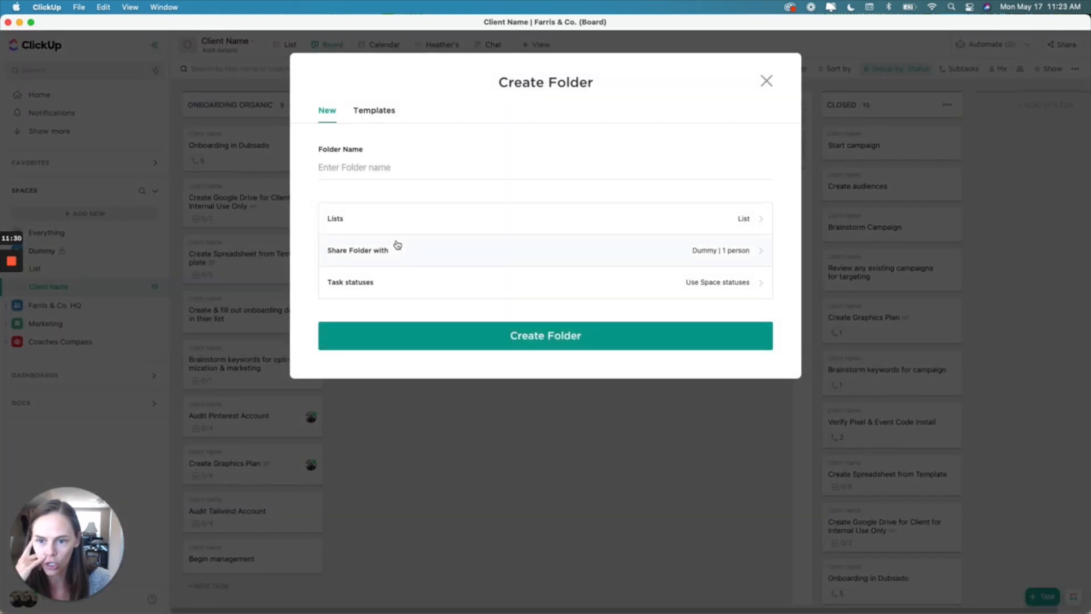
pyautogui.write('Clients')
pyautogui.click(518, 334)
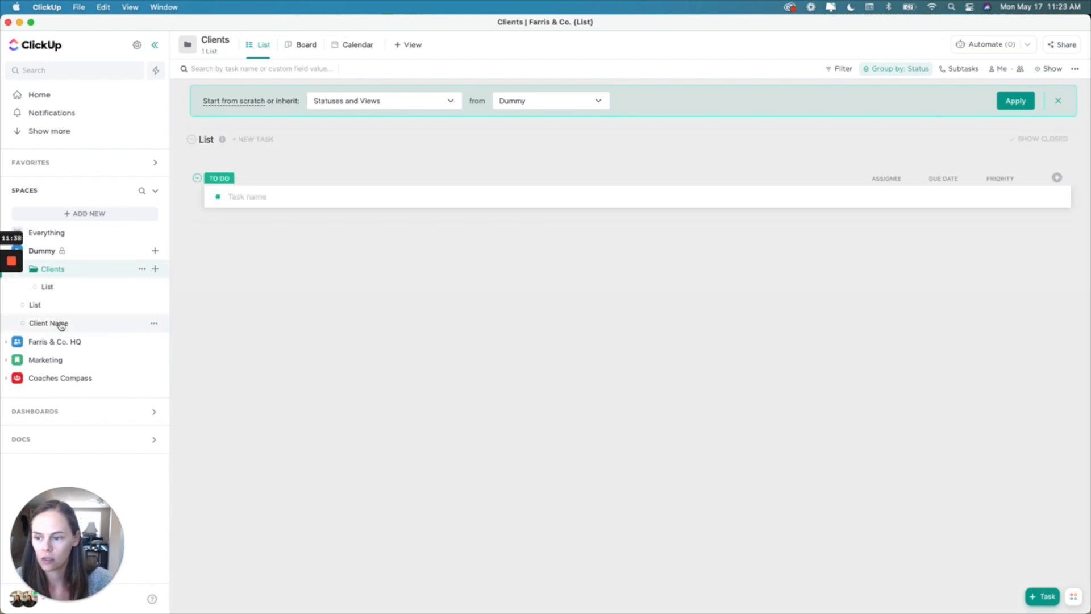
# Move the Client Name list into the Clients folder.
pyautogui.moveTo(61, 327); pyautogui.dragTo(73, 289)
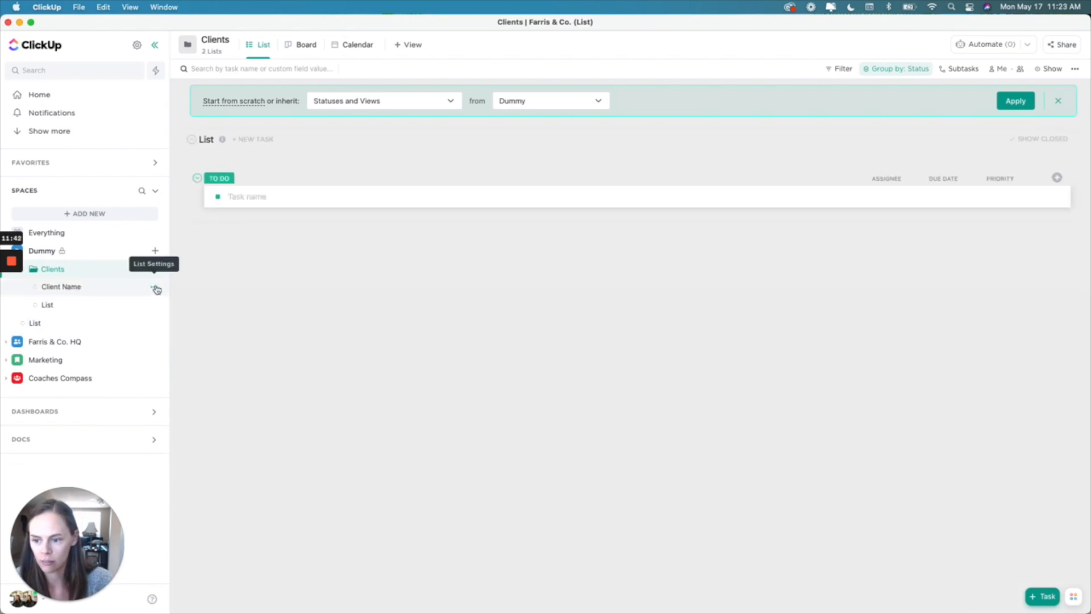
# Review who the Clients folder can be shared with in its sharing and permissions settings, and close them without sharing.
pyautogui.click(142, 269)
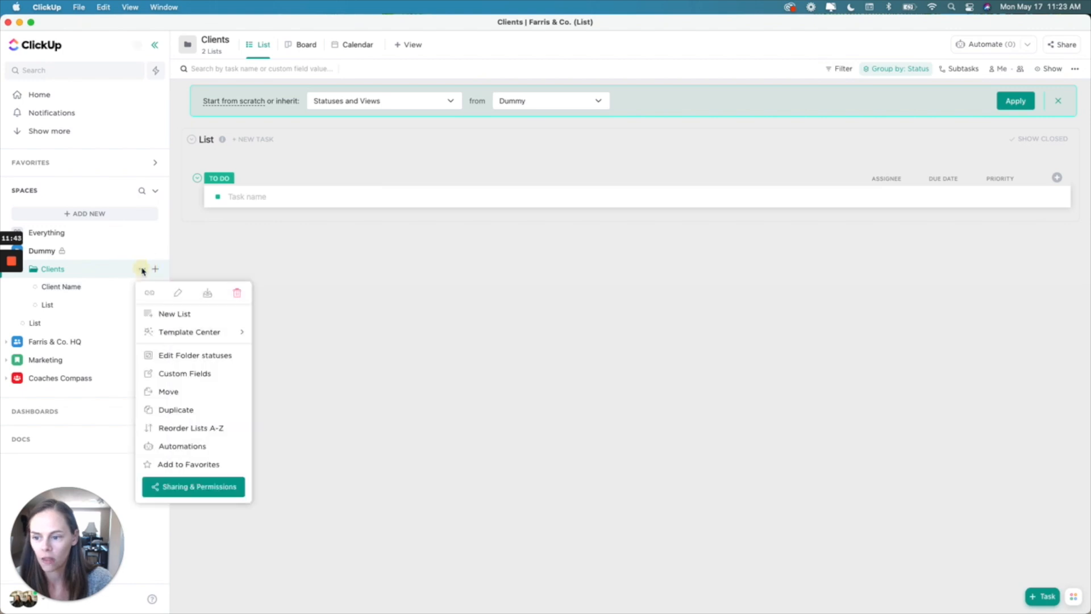
pyautogui.click(226, 486)
pyautogui.click(470, 170)
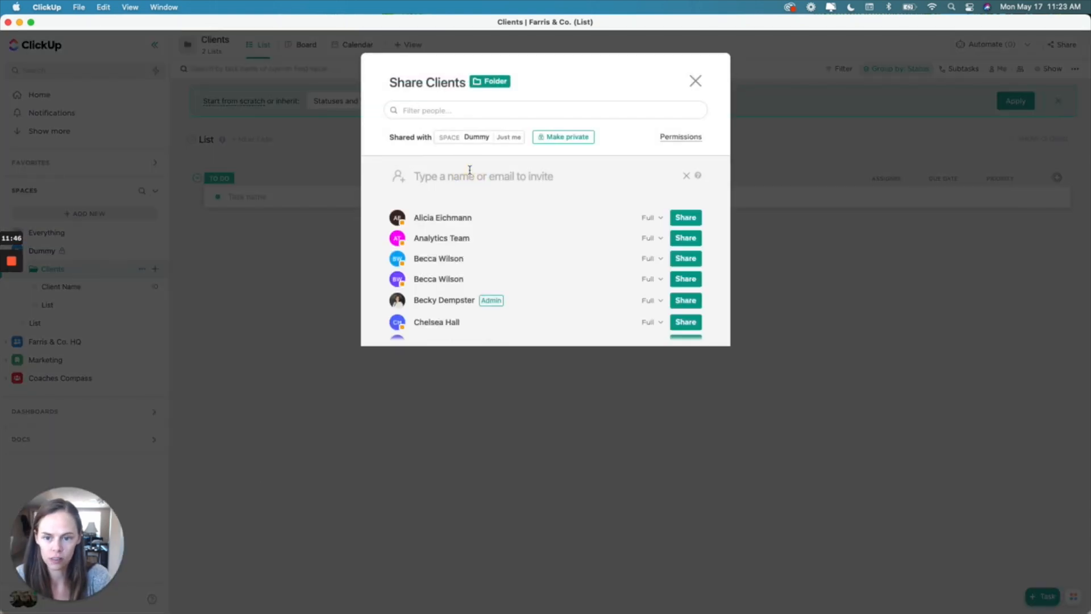
pyautogui.scroll(-5, 560, 309)
pyautogui.scroll(5, 553, 268)
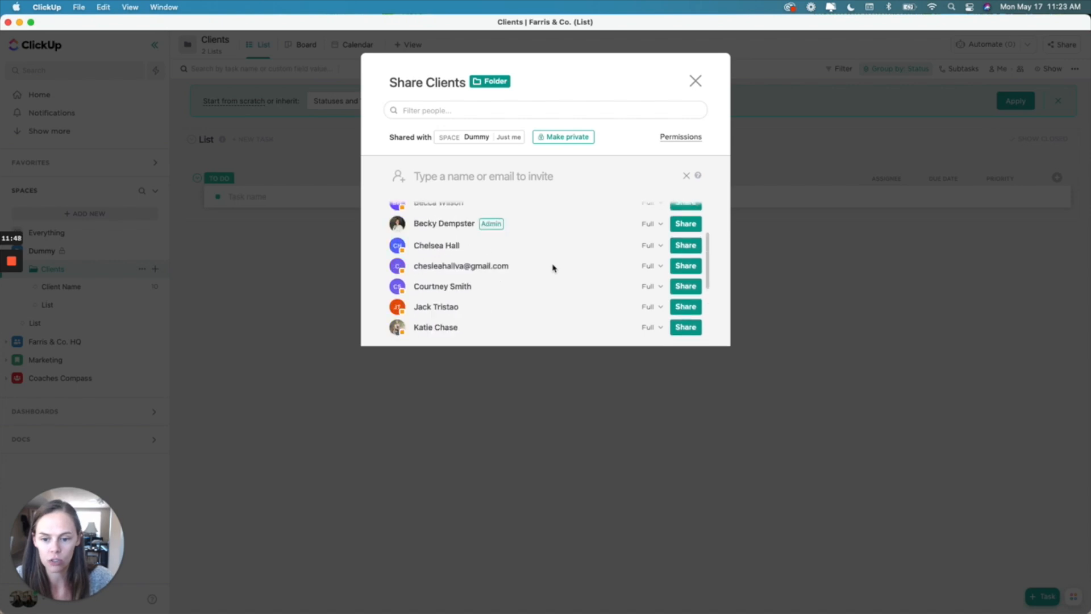
pyautogui.click(693, 80)
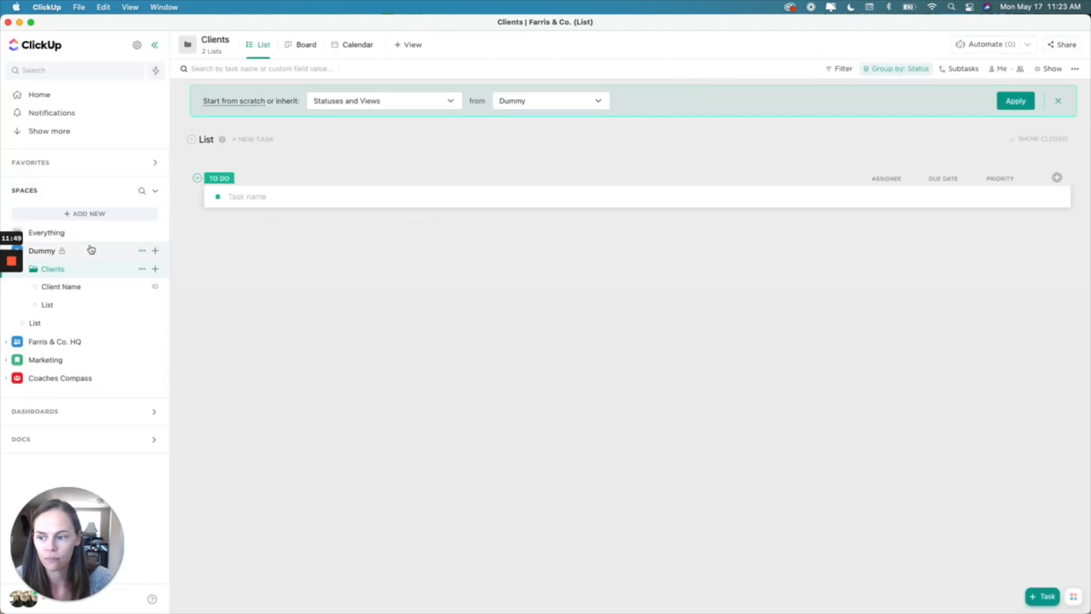
# Open the Client Name list, review its own sharing and permissions options, and close them without inviting anyone.
pyautogui.click(94, 291)
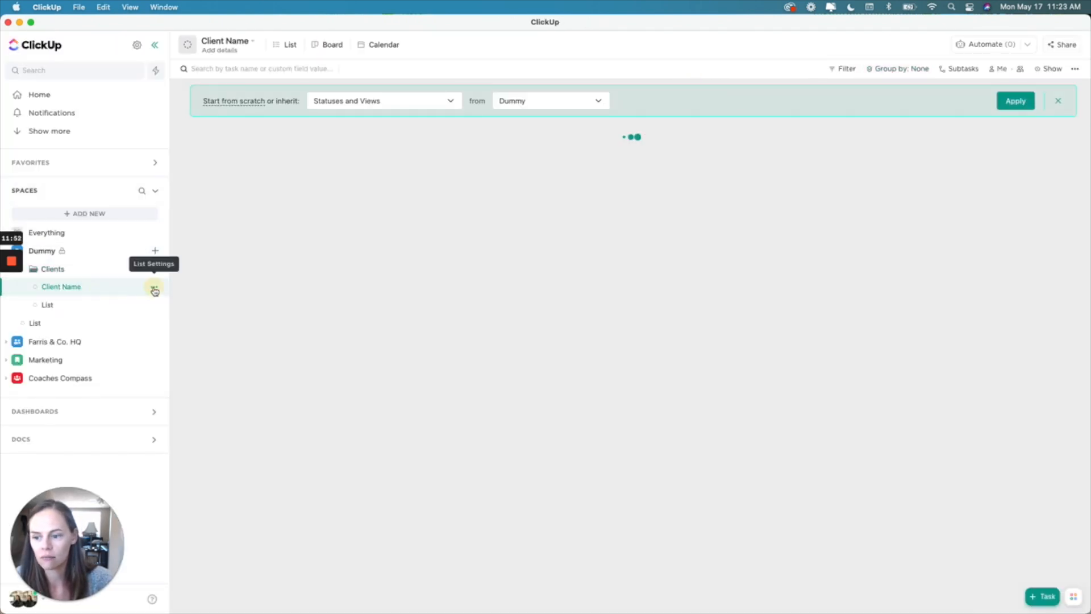
pyautogui.click(154, 286)
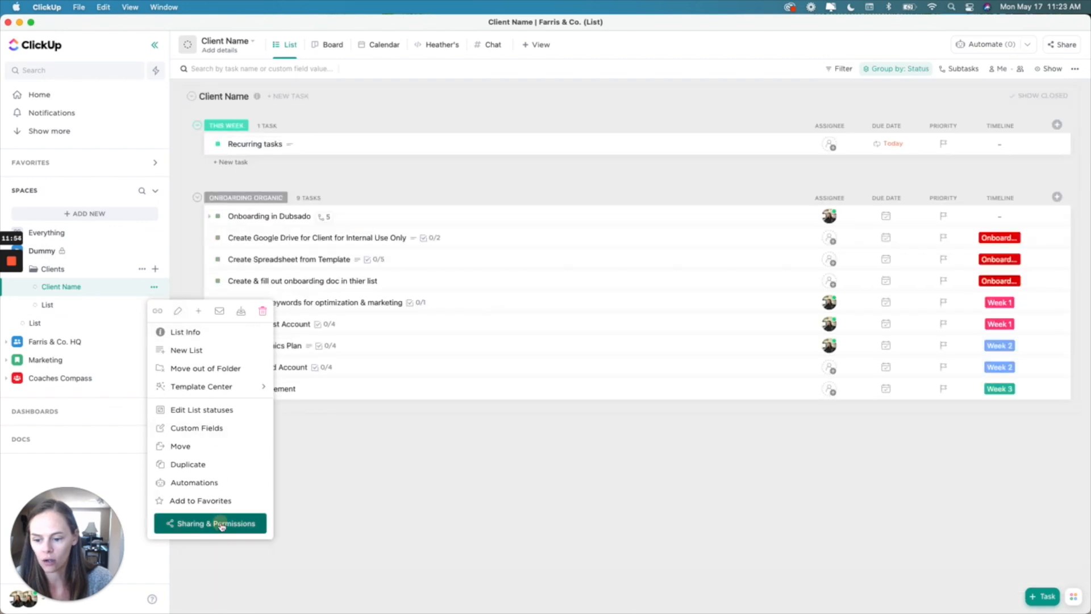
pyautogui.click(220, 523)
pyautogui.click(511, 177)
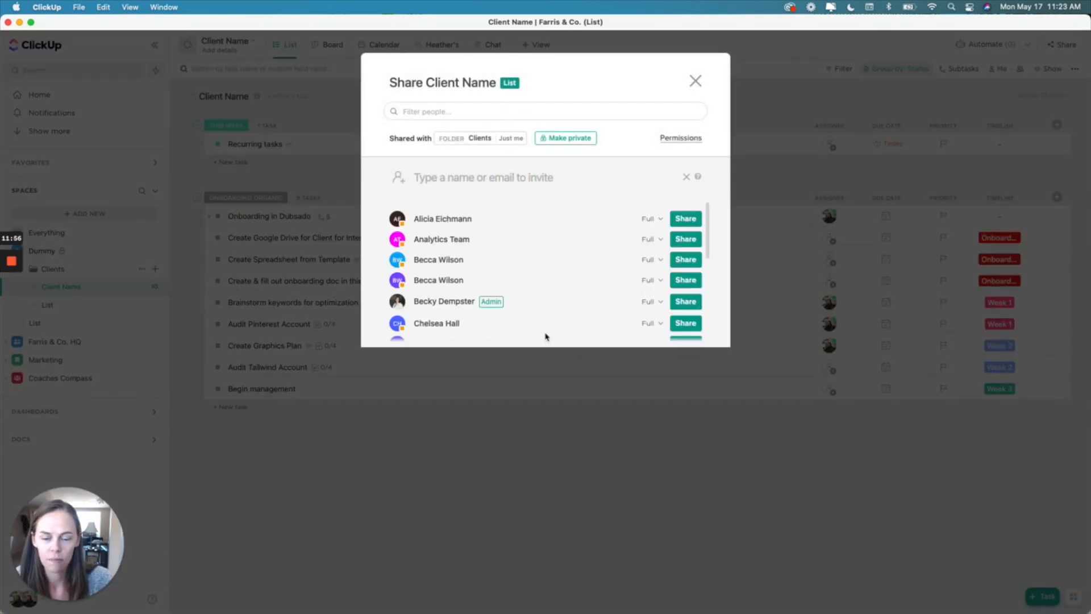
pyautogui.click(695, 81)
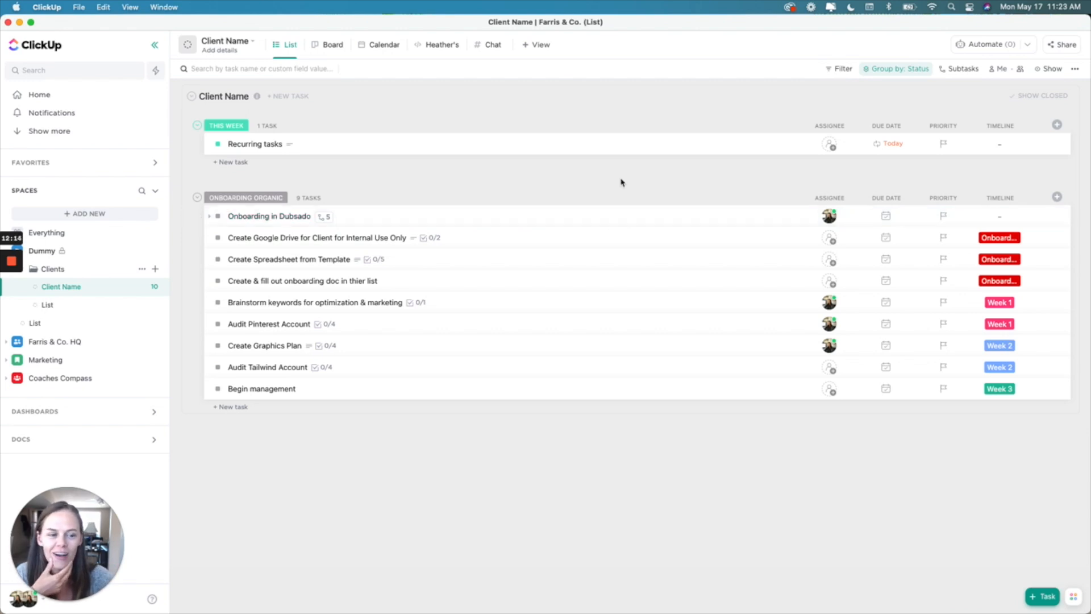
# Show the Client Name list's tasks in Board view.
pyautogui.click(331, 45)
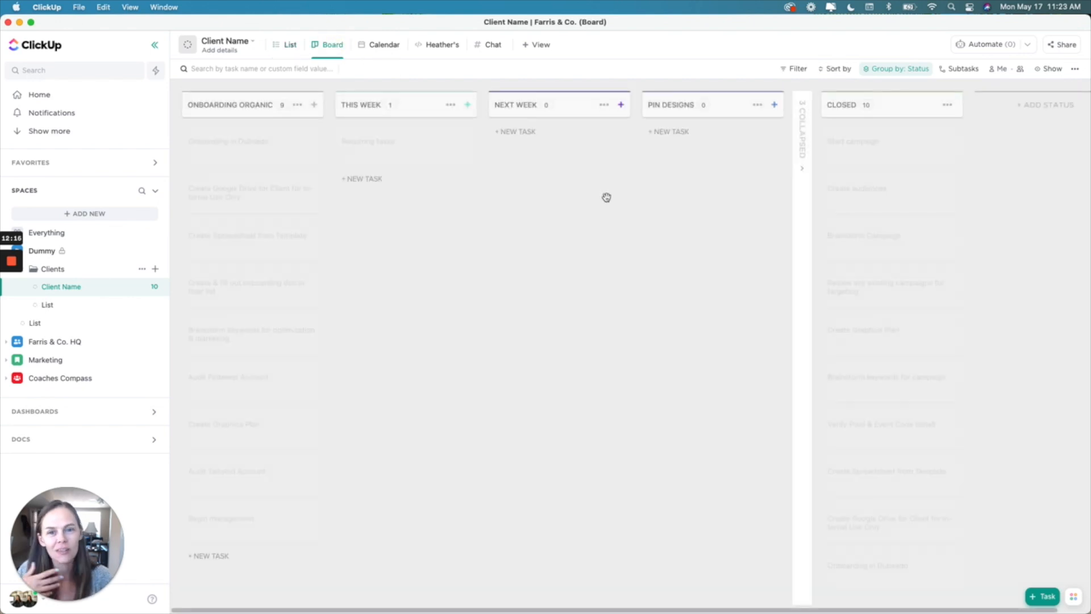